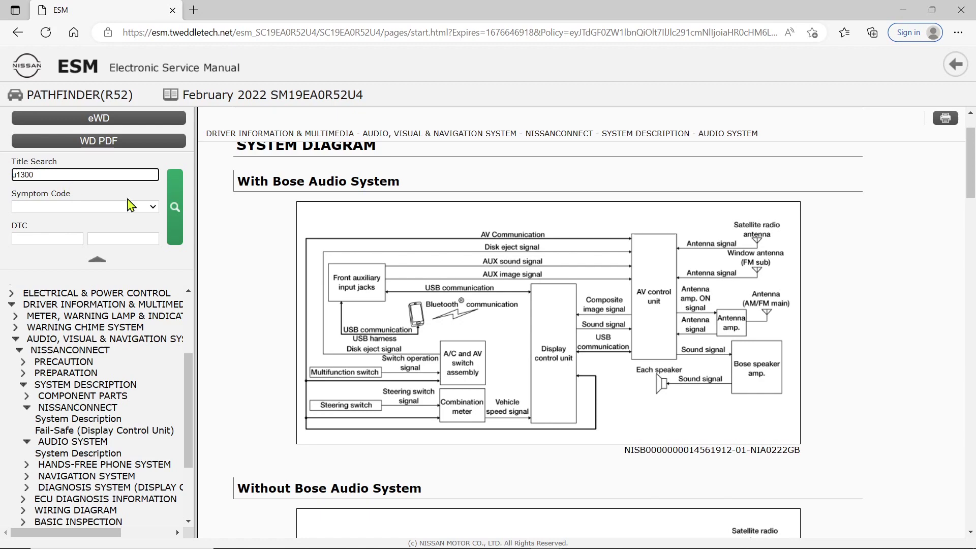
Step: Search the manual for U1300 and read its DTC Description, detection logic, possible causes and fail-safe
click(175, 209)
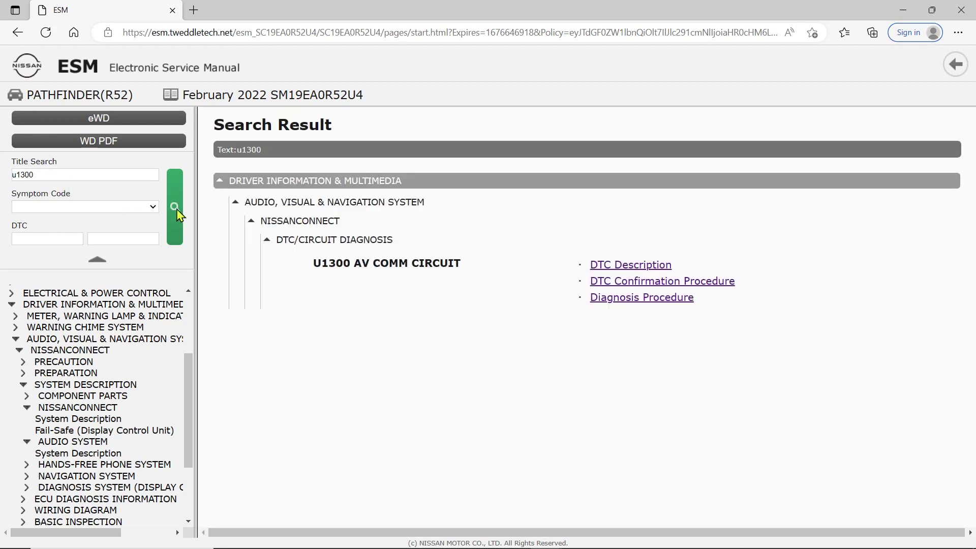
click(600, 266)
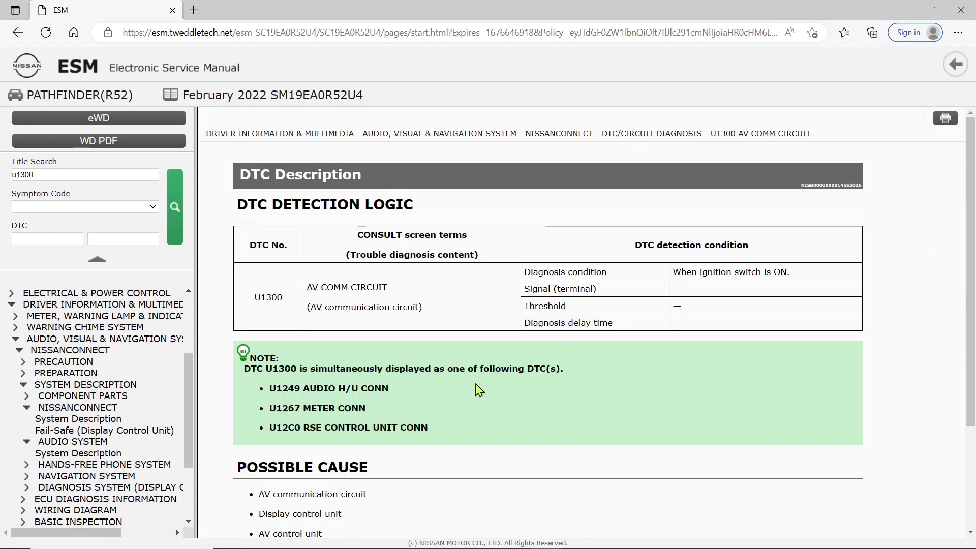
scroll(473, 386, down, 1)
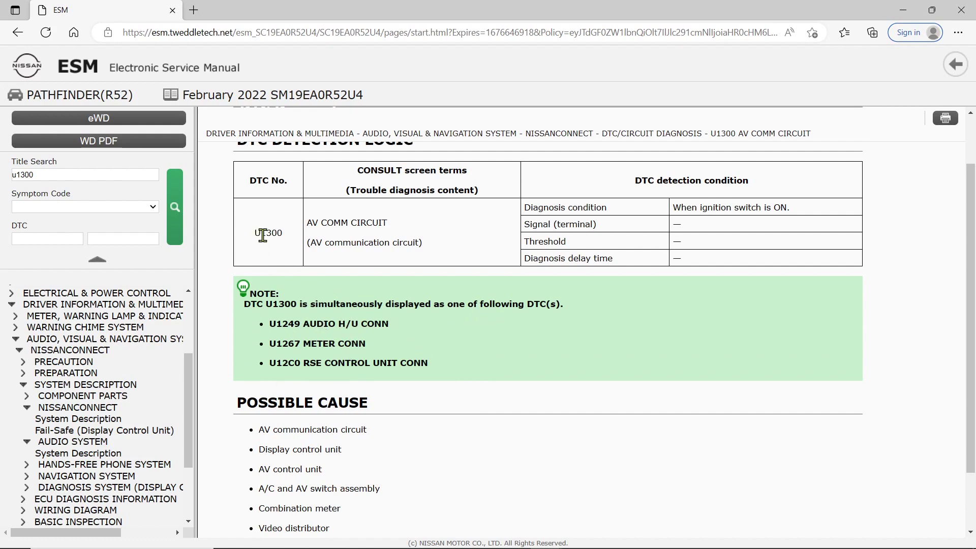
scroll(457, 471, down, 2)
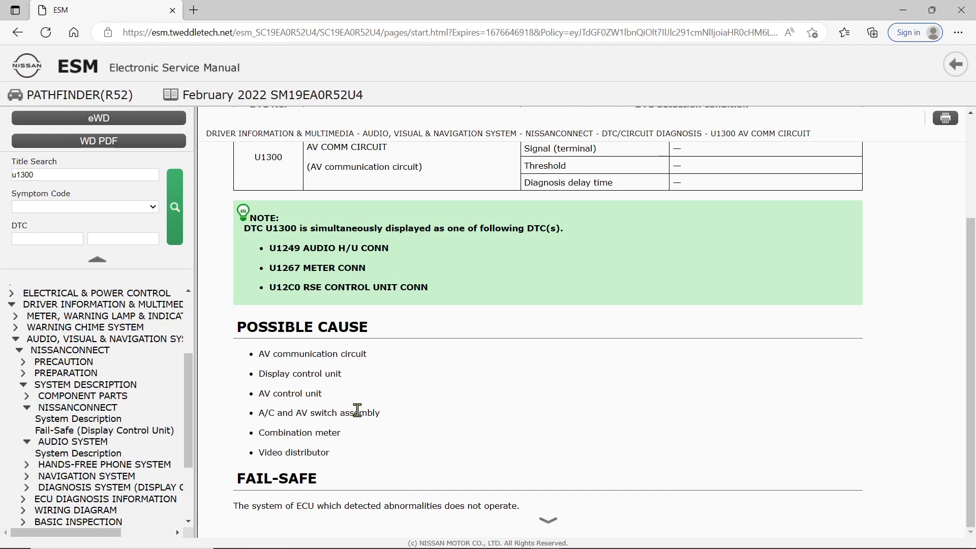
click(544, 525)
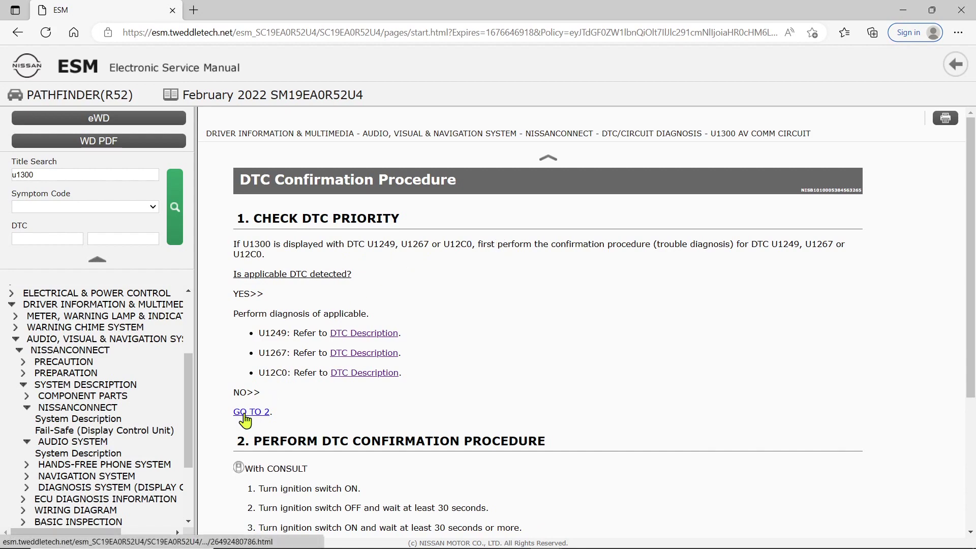
Step: Scroll through the U1300 DTC Confirmation Procedure steps and open the Diagnosis Procedure
scroll(414, 375, down, 4)
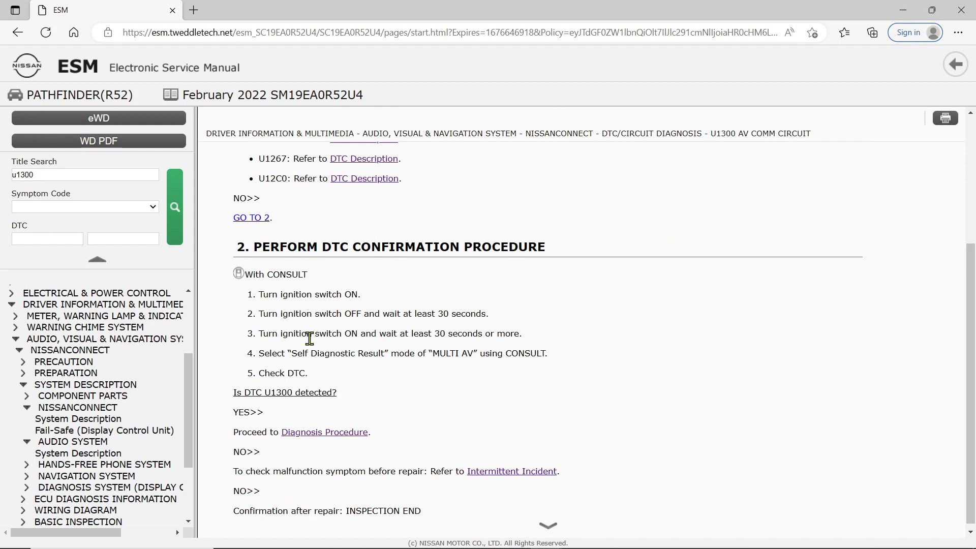
scroll(332, 387, down, 1)
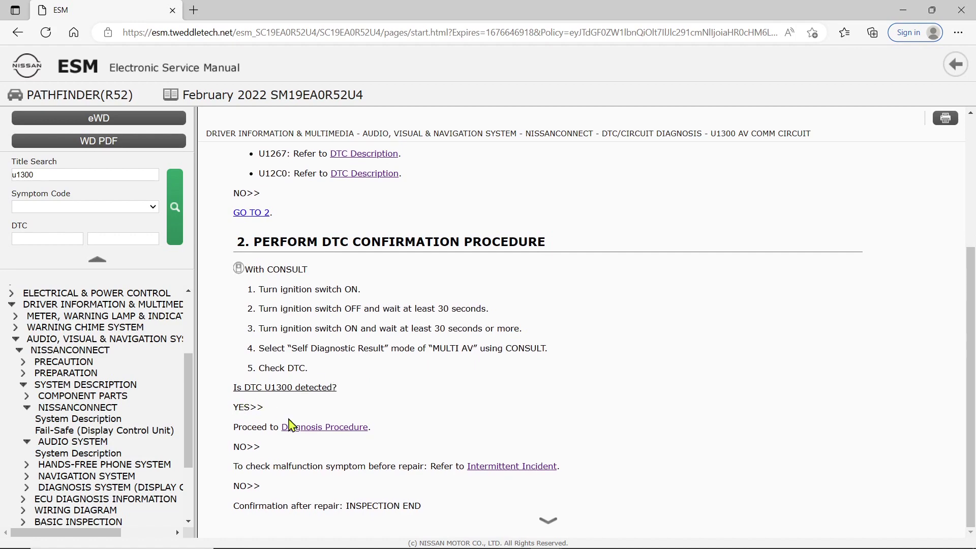
click(304, 430)
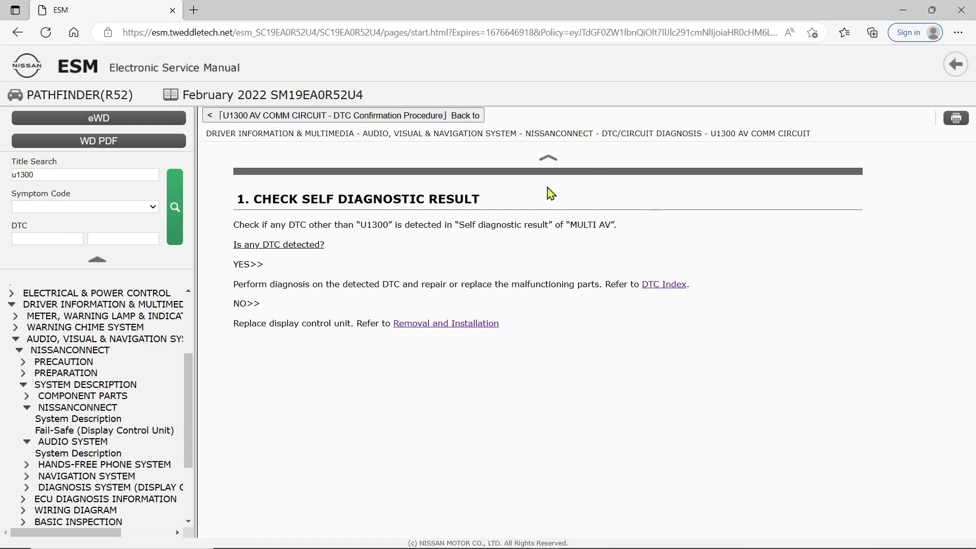
Step: Expand and review the preceding confirmation section, then switch to the 2019 Pathfinder wiring diagram window
click(547, 158)
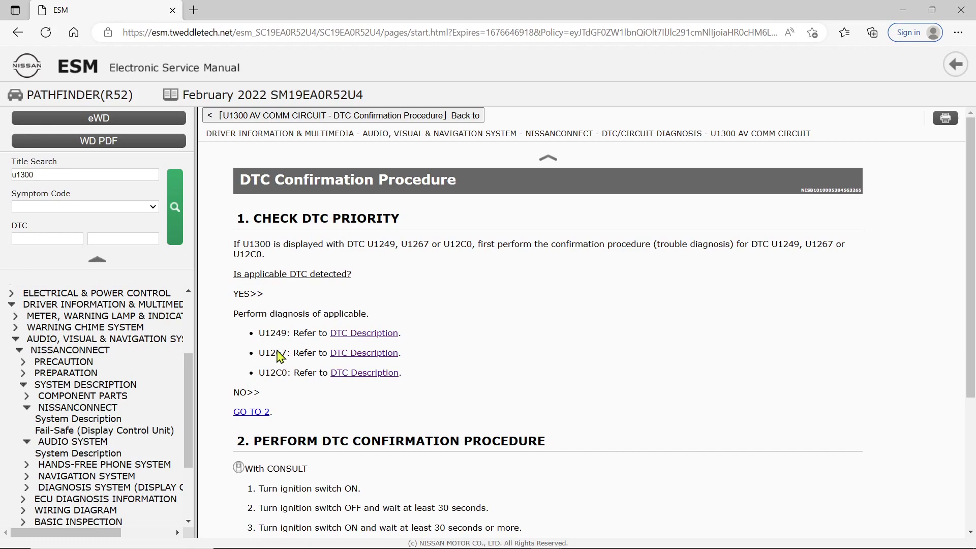
scroll(417, 344, down, 1)
scroll(418, 345, down, 3)
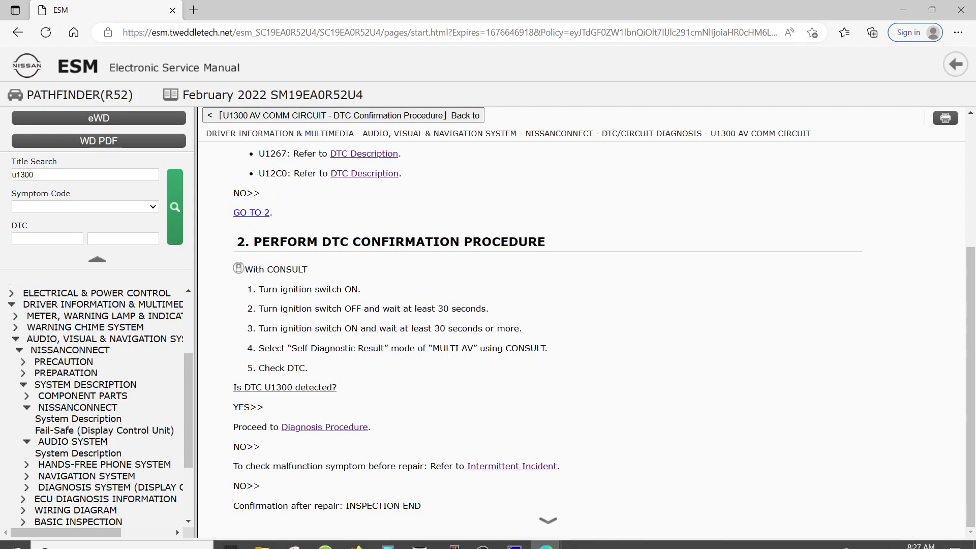
mouse_move(537, 546)
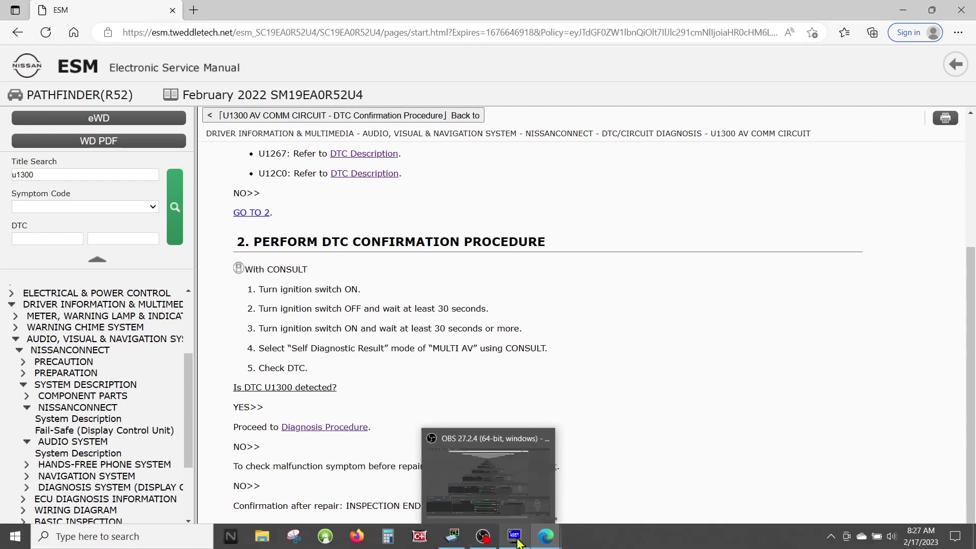
click(624, 495)
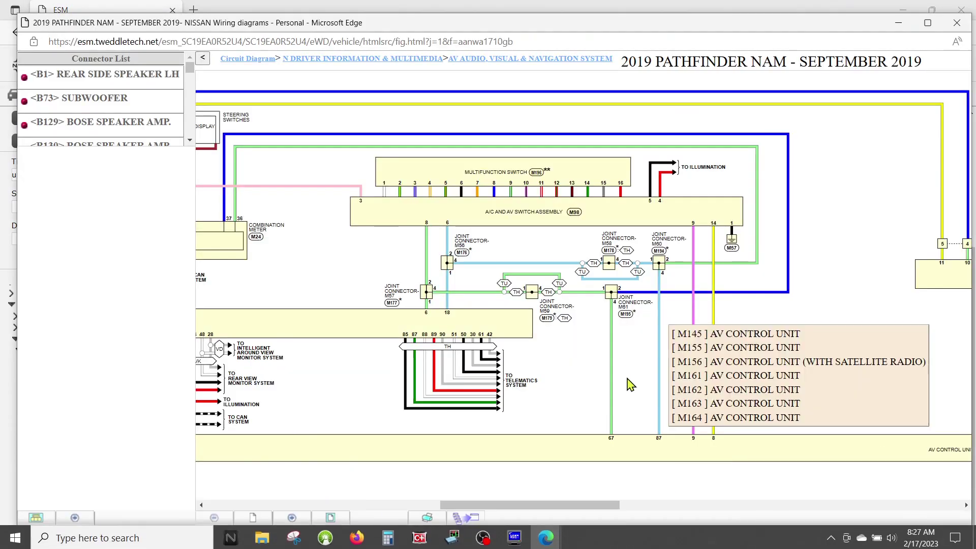
mouse_move(475, 337)
mouse_move(503, 189)
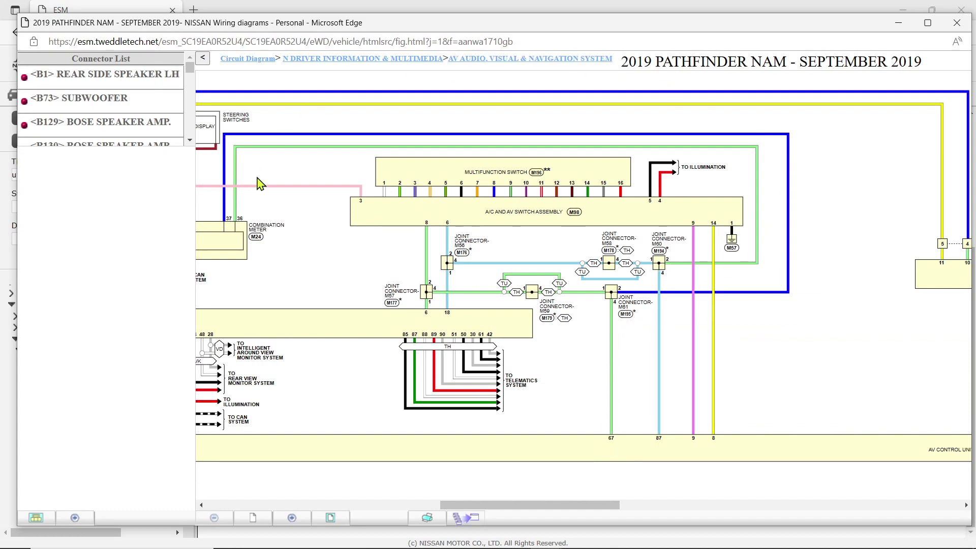
drag(520, 505, 433, 505)
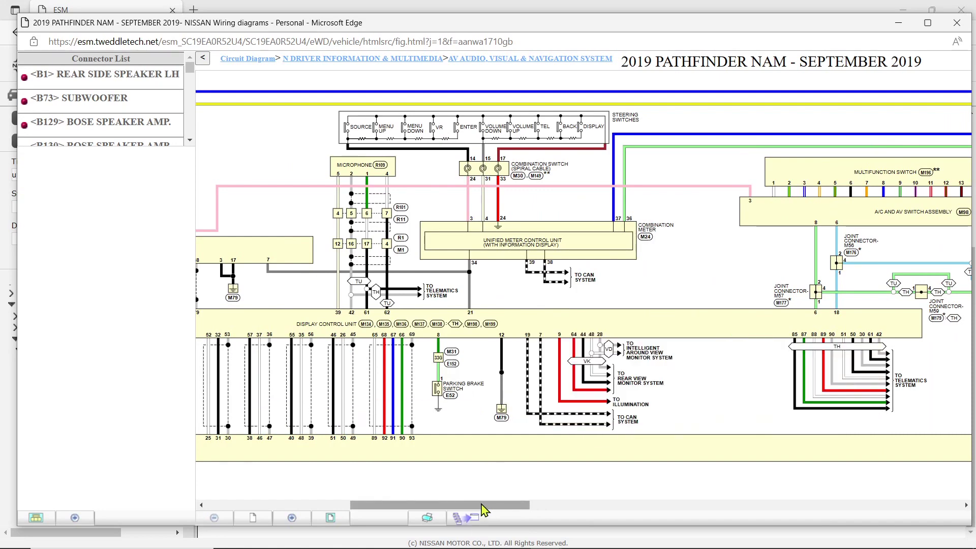
drag(483, 510, 487, 510)
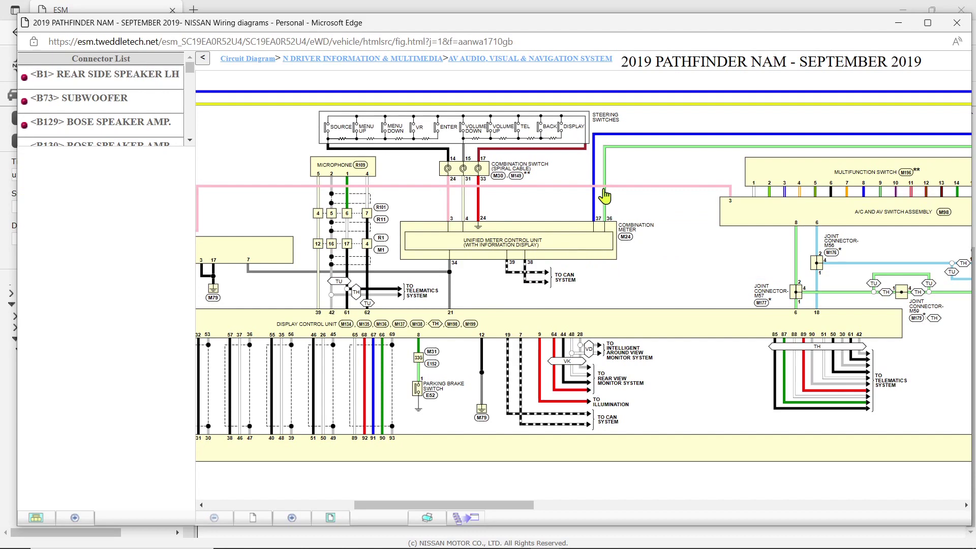
drag(501, 505, 515, 505)
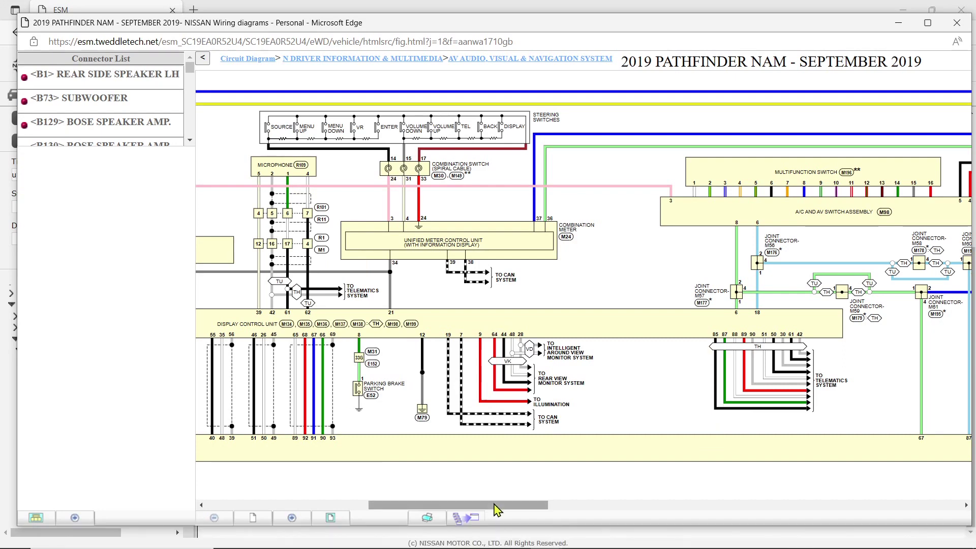
drag(497, 509, 526, 505)
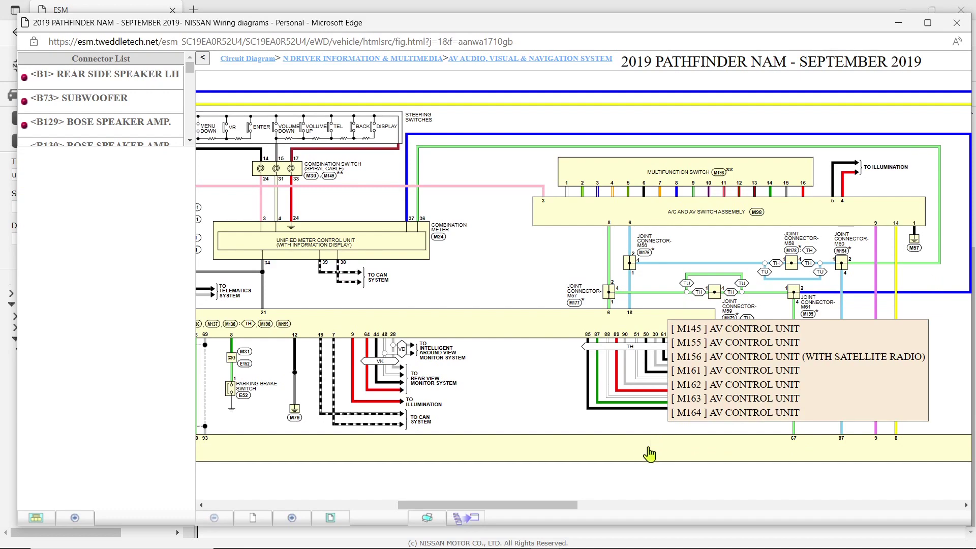
mouse_move(424, 331)
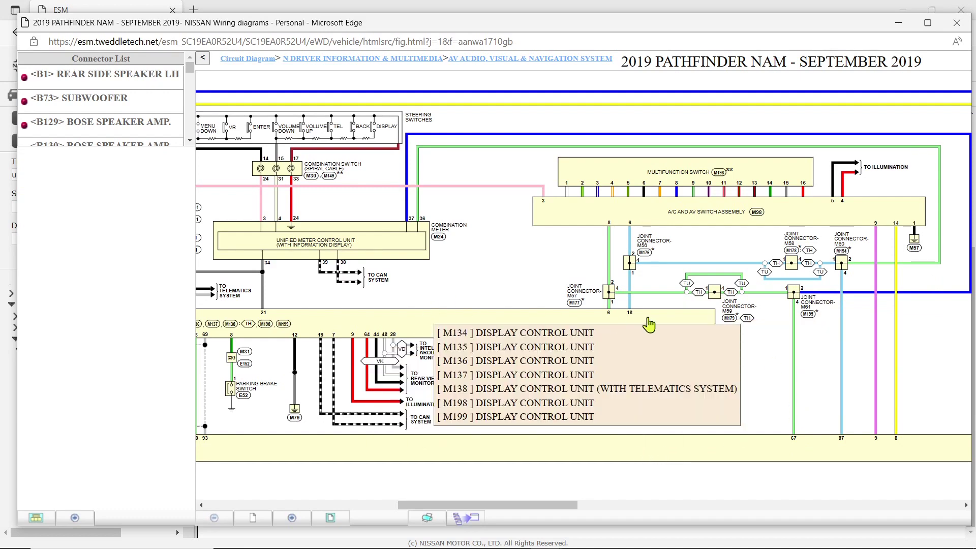
mouse_move(694, 218)
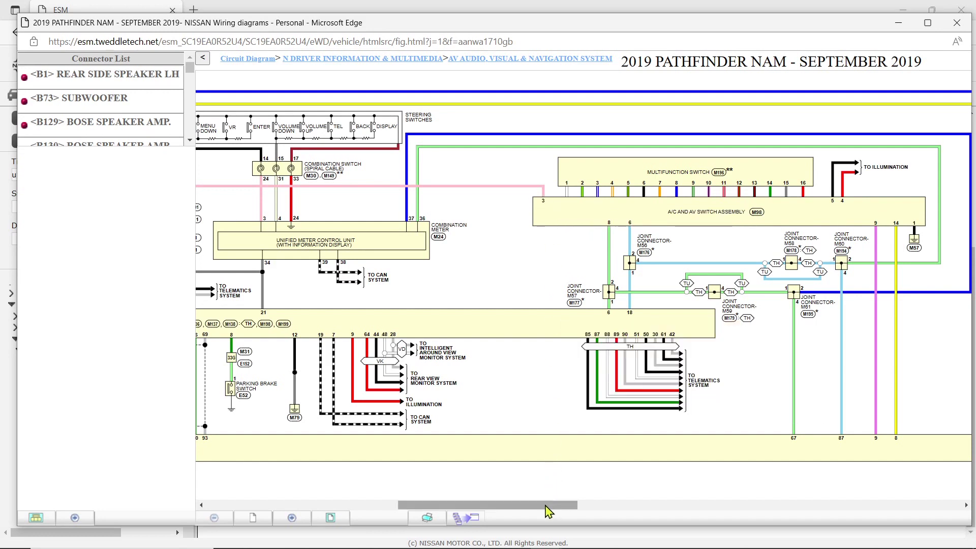
drag(547, 507, 584, 506)
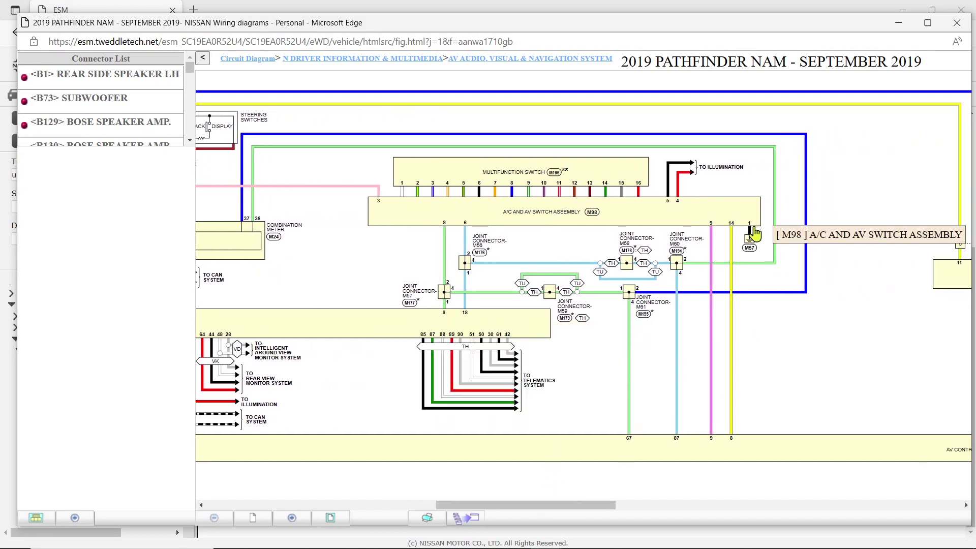
mouse_move(749, 246)
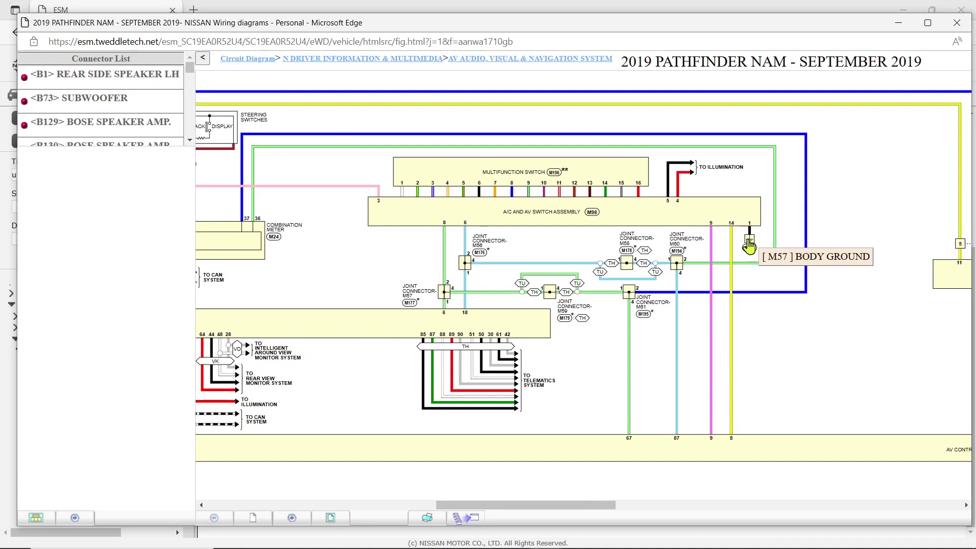
mouse_move(504, 215)
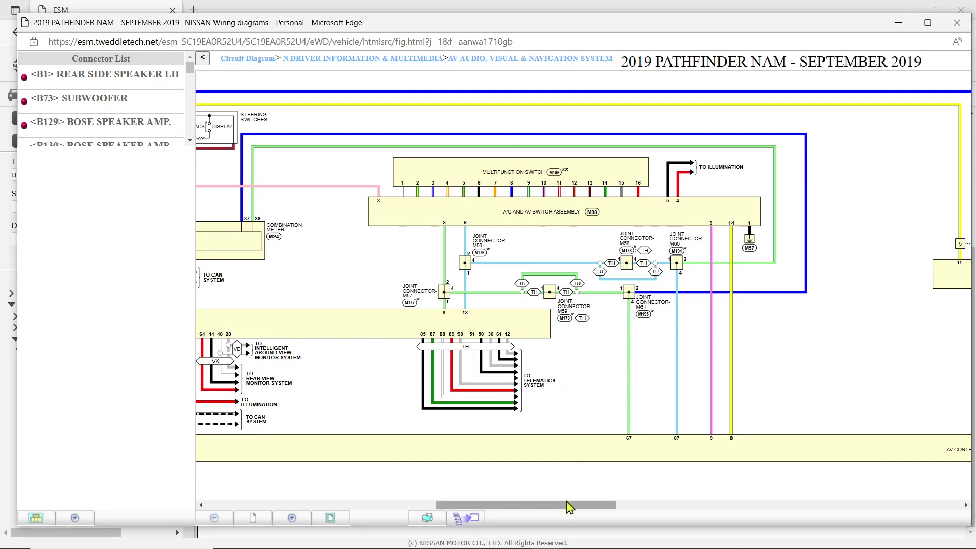
drag(569, 506, 471, 509)
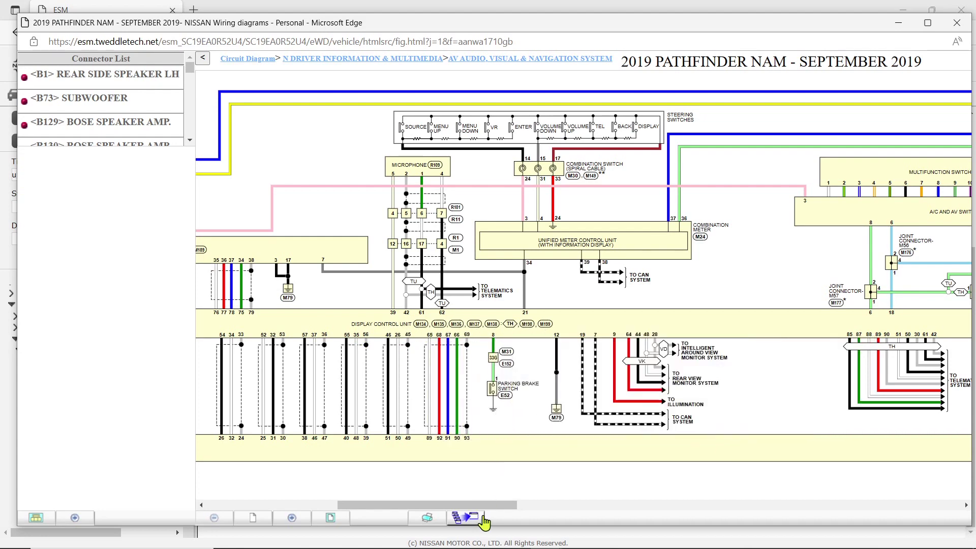
drag(492, 506, 579, 496)
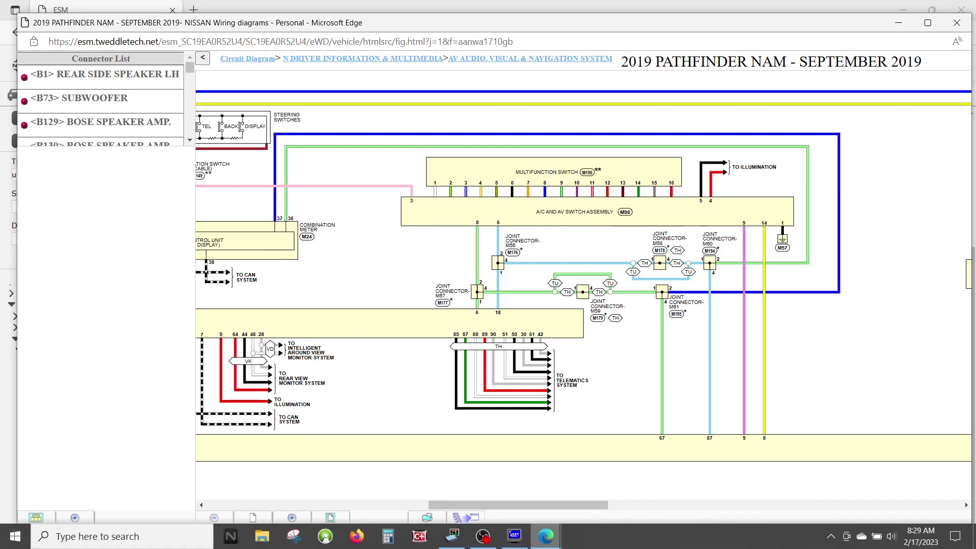
mouse_move(545, 536)
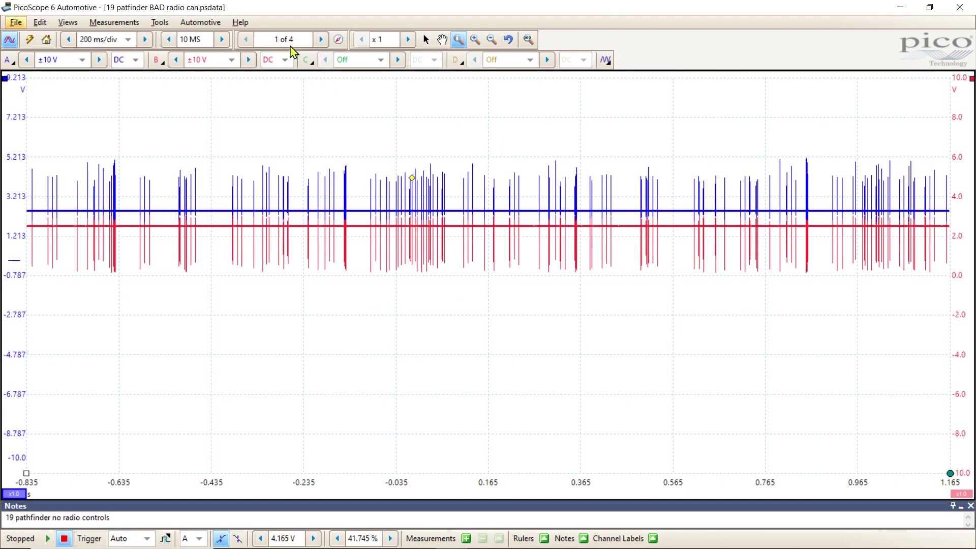
Step: Step through capture buffers 2, 3 and 4, then back to buffer 2 of 4
click(321, 39)
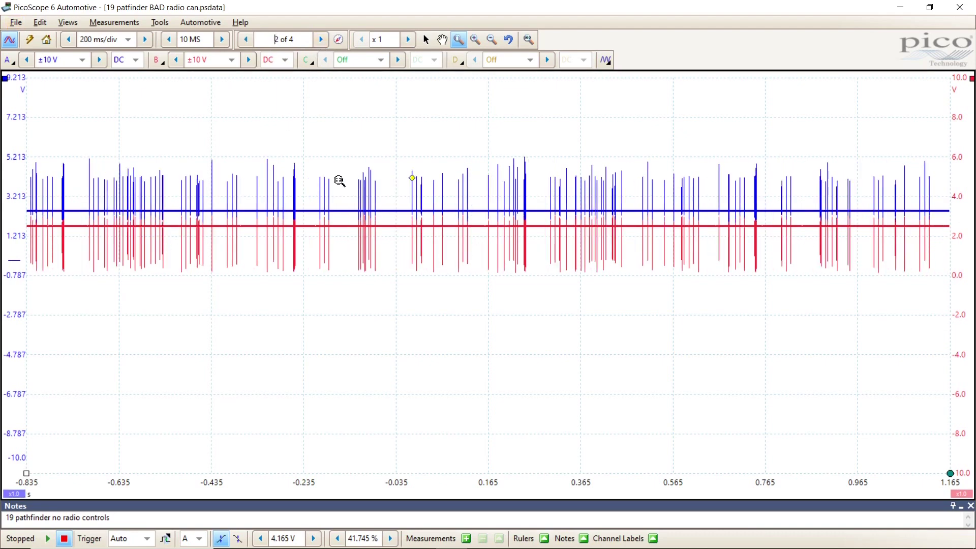
click(324, 40)
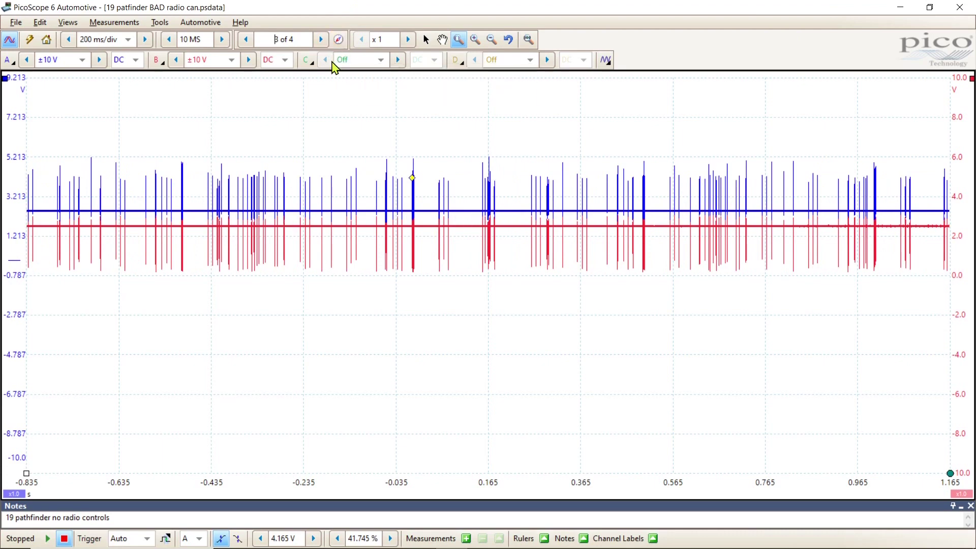
click(320, 40)
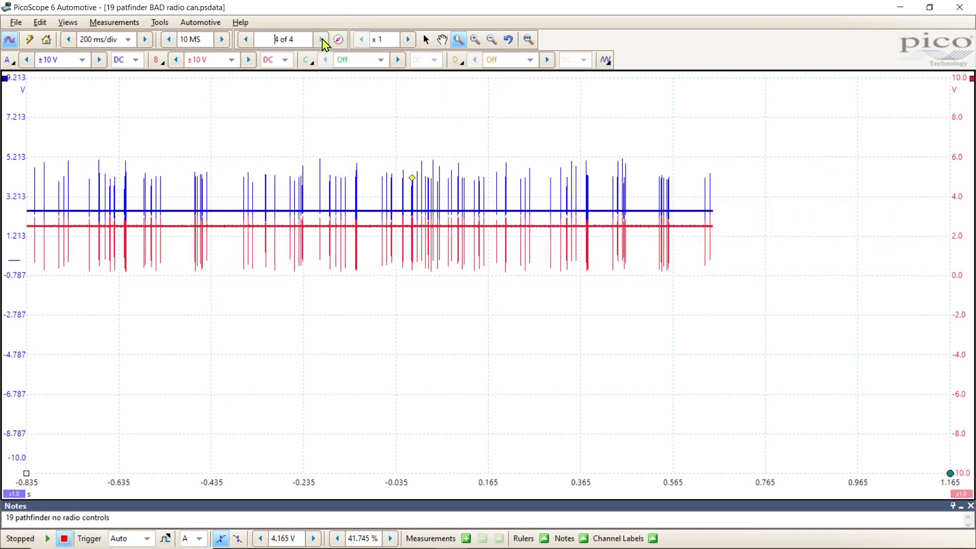
click(242, 41)
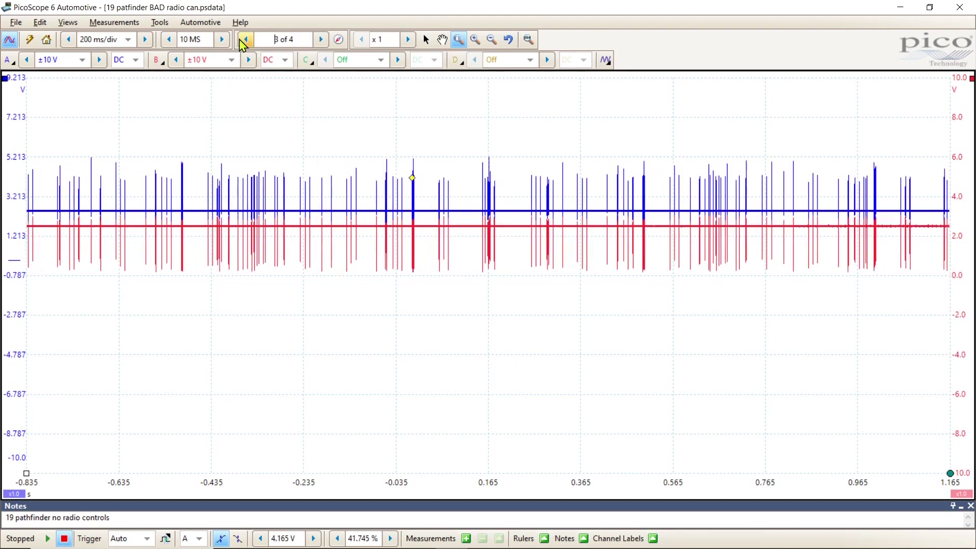
click(243, 40)
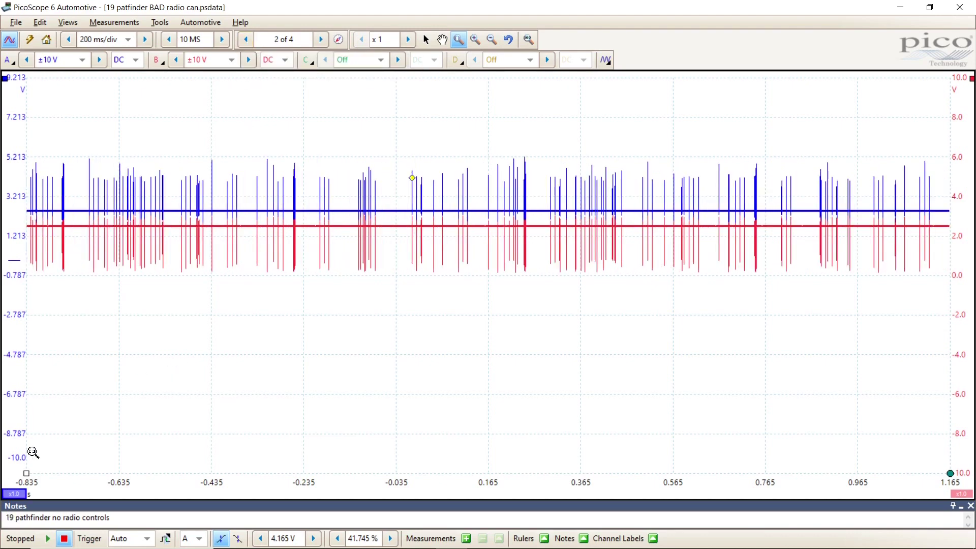
Step: Slide locked time rulers across consecutive bursts to measure the 503.6 ms (1.986 Hz) repeat interval
mouse_move(27, 474)
mouse_down()
mouse_move(27, 464)
mouse_move(46, 462)
mouse_move(34, 463)
mouse_up()
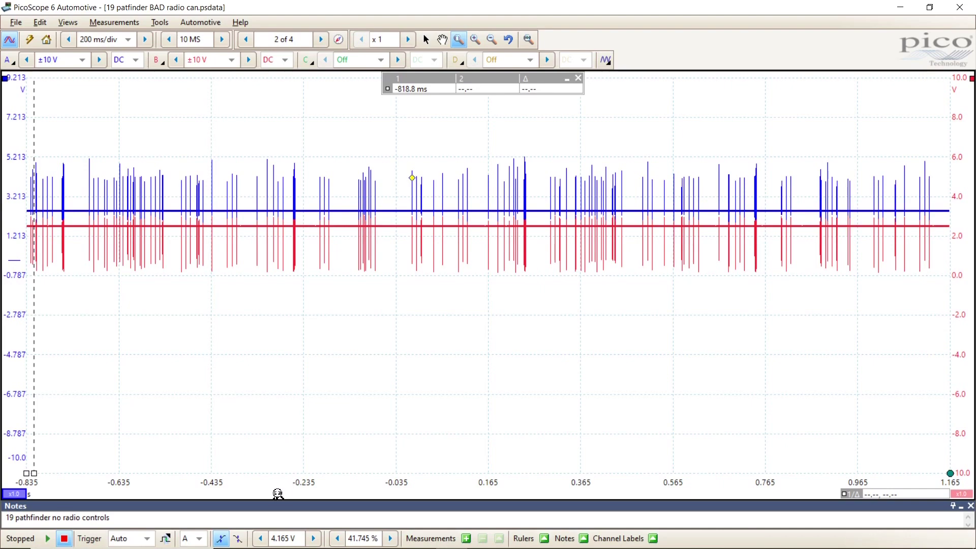
drag(277, 493, 445, 466)
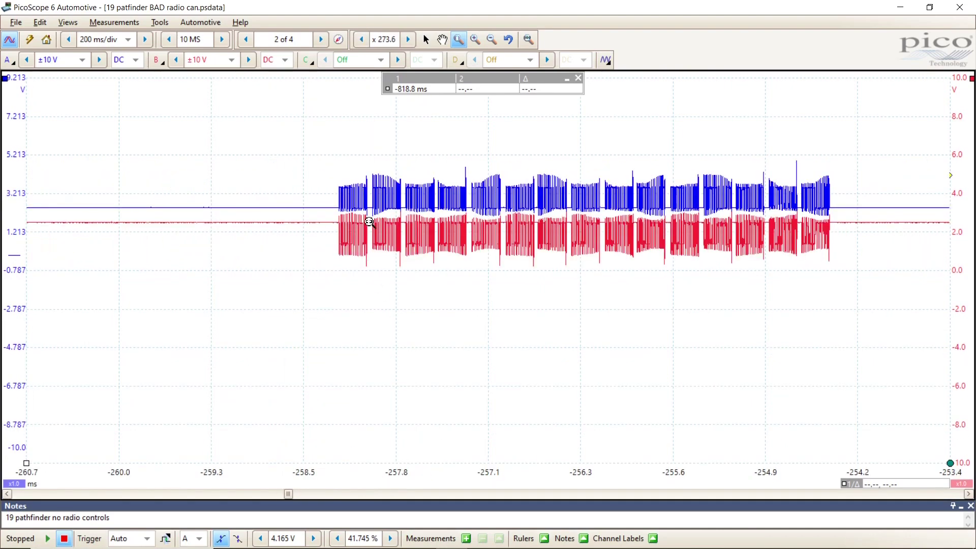
click(508, 41)
click(508, 41)
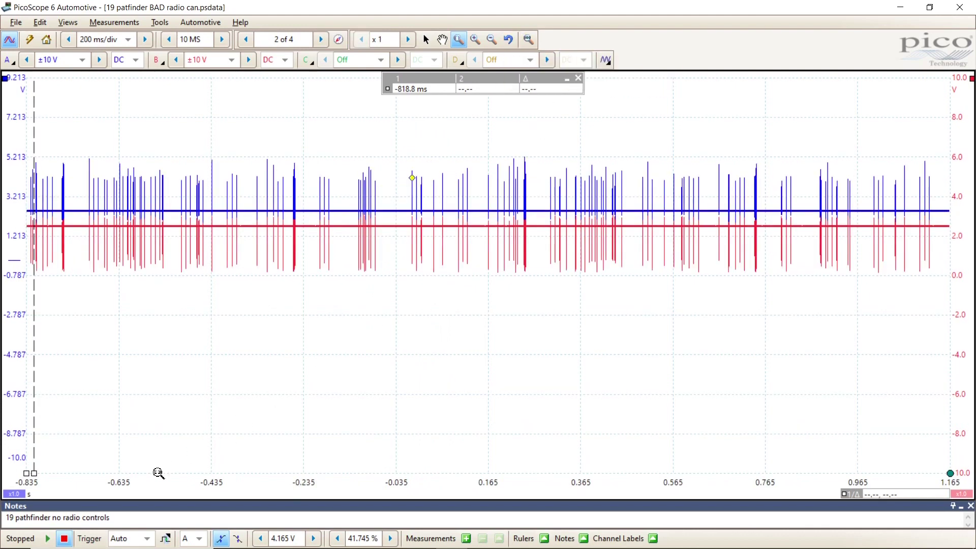
drag(34, 474, 295, 430)
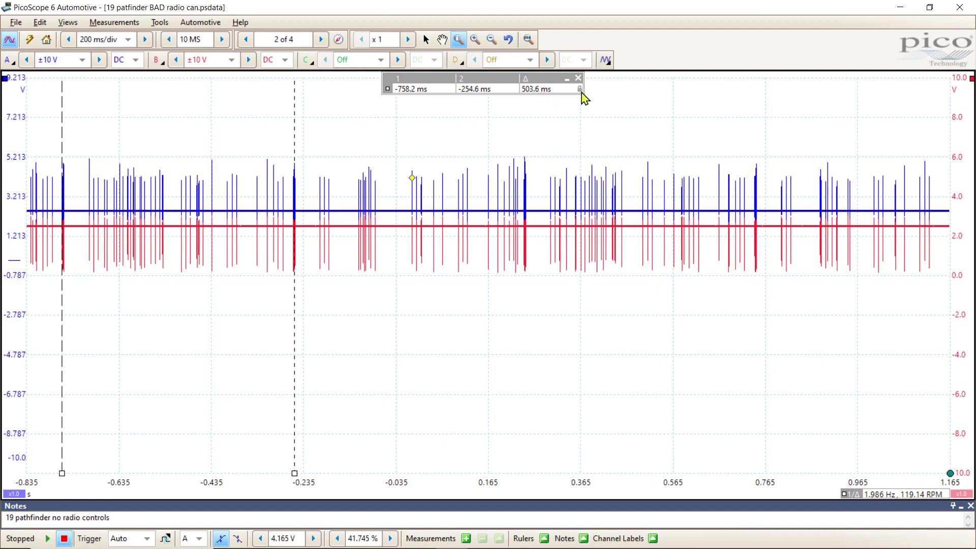
drag(297, 470, 528, 438)
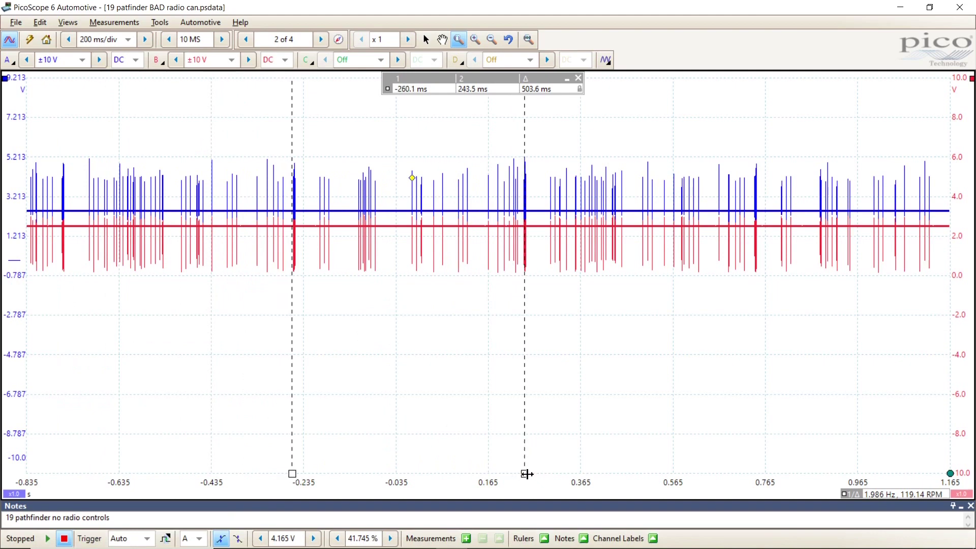
drag(525, 473, 760, 433)
click(579, 78)
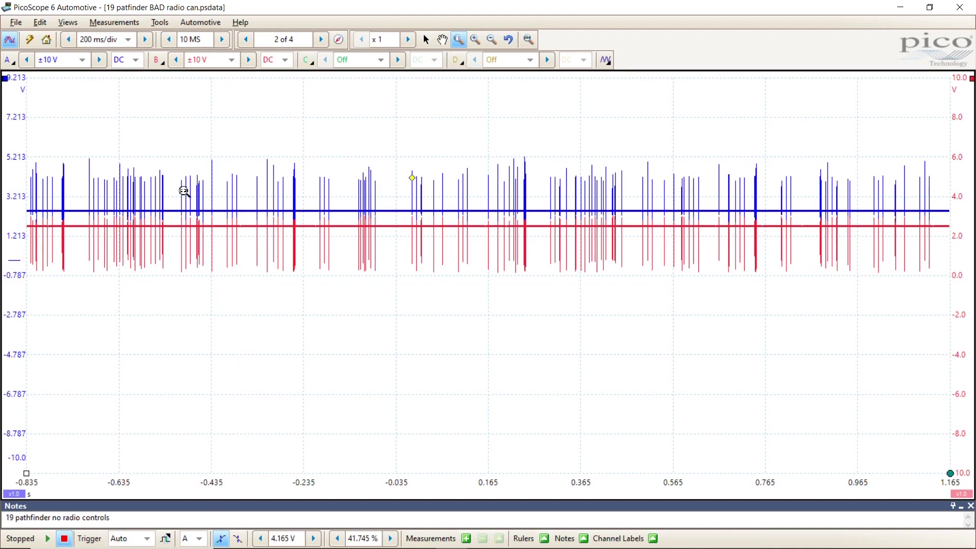
Step: Drag channel A's axis upward so its CAN trace sits above channel B
drag(9, 197, 10, 154)
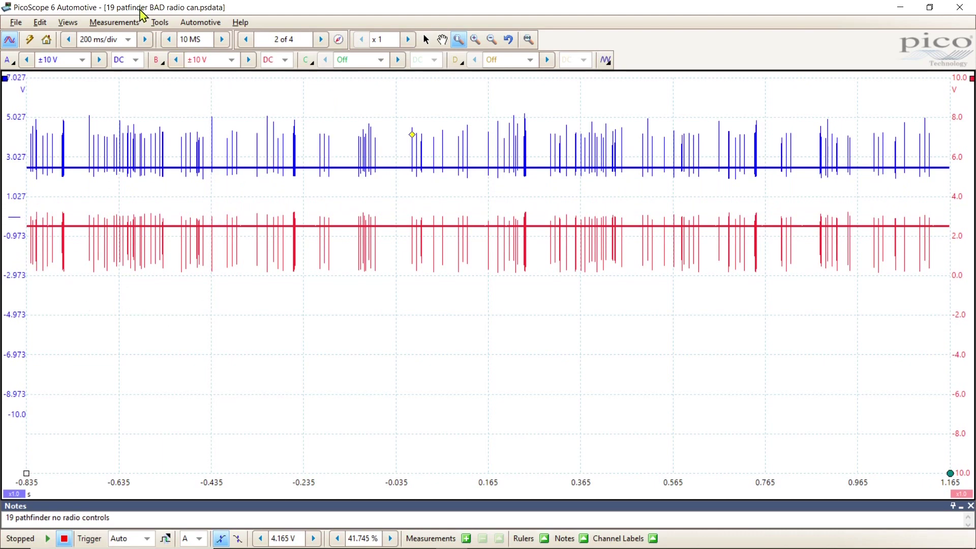
Step: Enable the A - B math channel in Math Channels and lower its trace on the plot
click(158, 24)
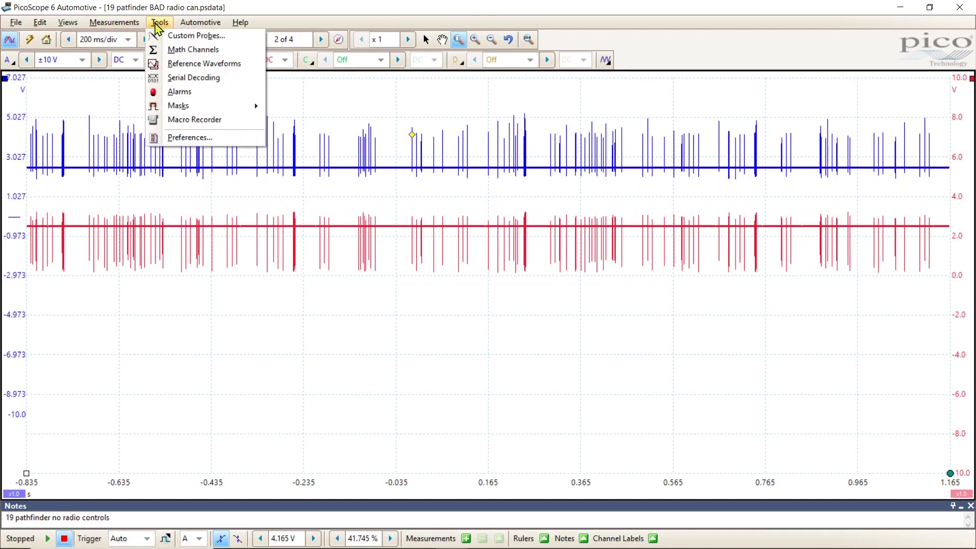
click(186, 54)
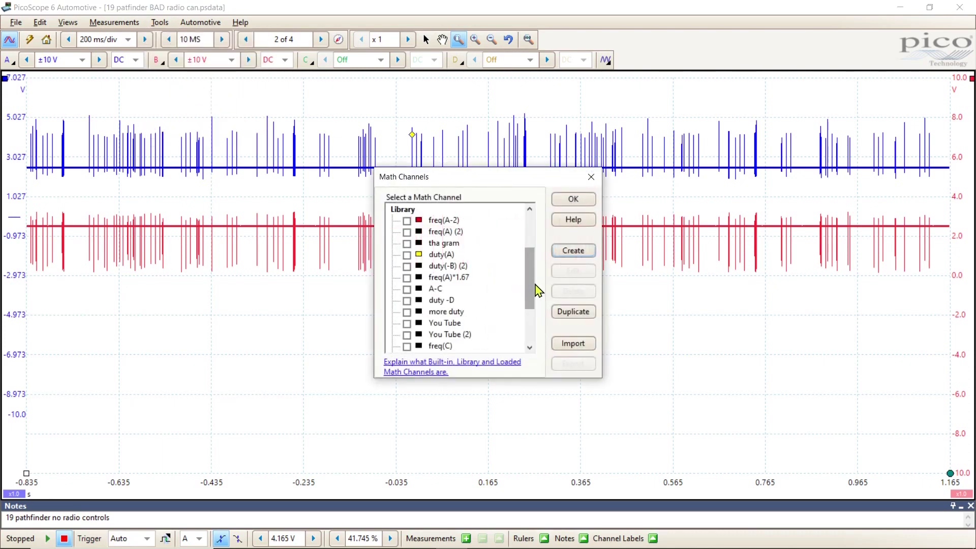
drag(536, 295, 538, 198)
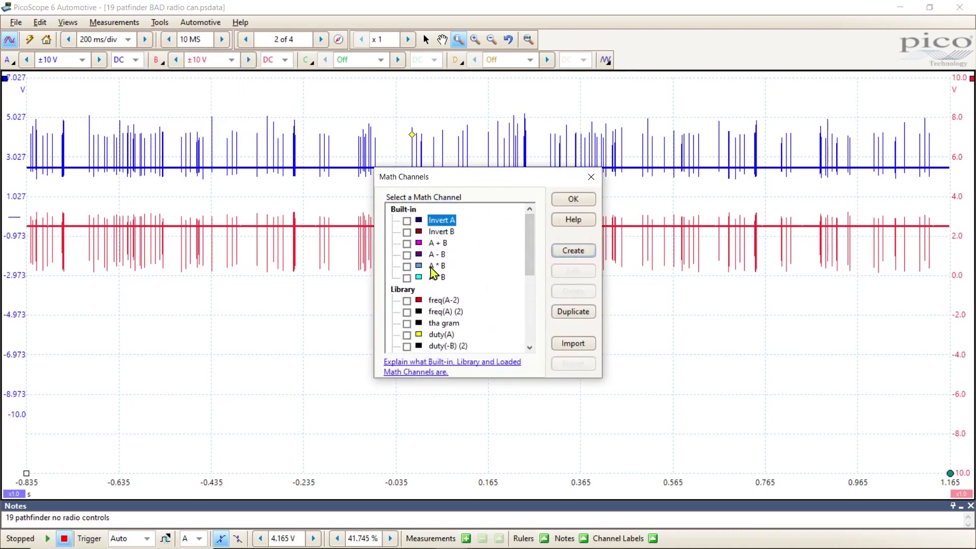
click(406, 254)
click(573, 201)
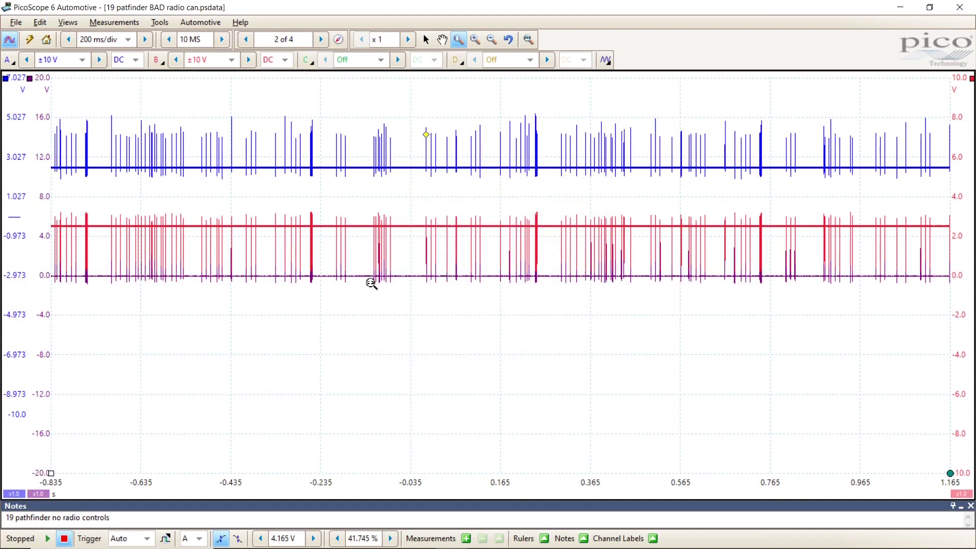
drag(47, 276, 50, 346)
Step: Hide channels A and B so only the A − B trace shows, then raise it
right_click(274, 287)
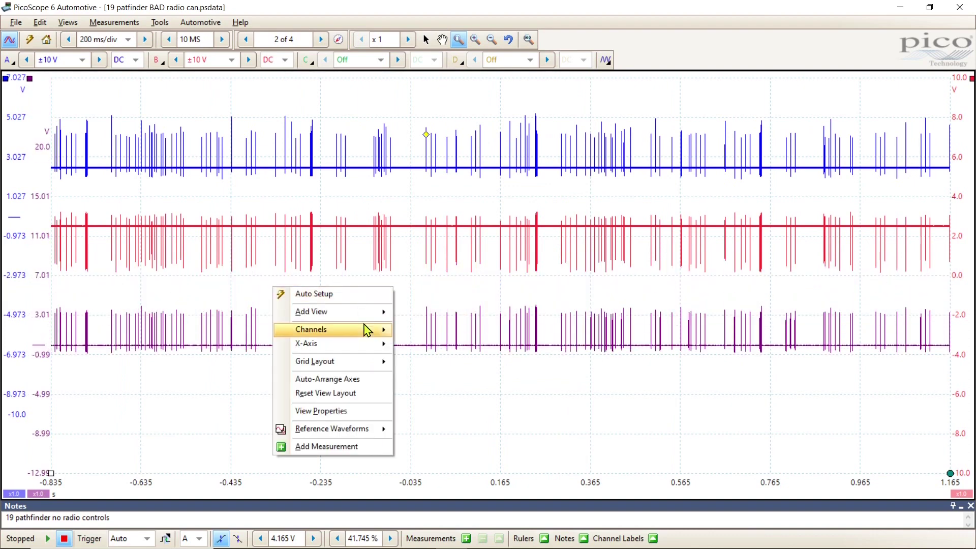
mouse_move(375, 329)
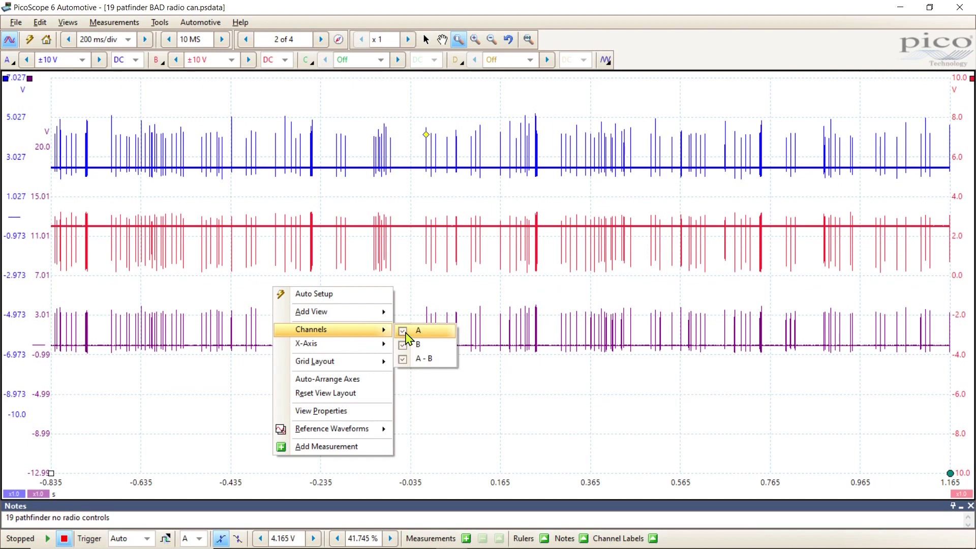
click(409, 330)
click(412, 344)
click(486, 124)
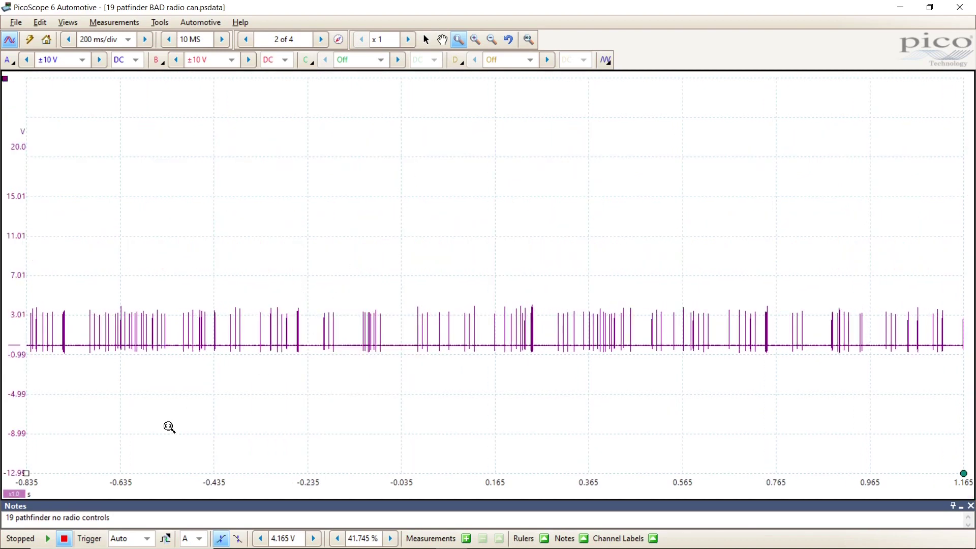
drag(13, 312, 13, 218)
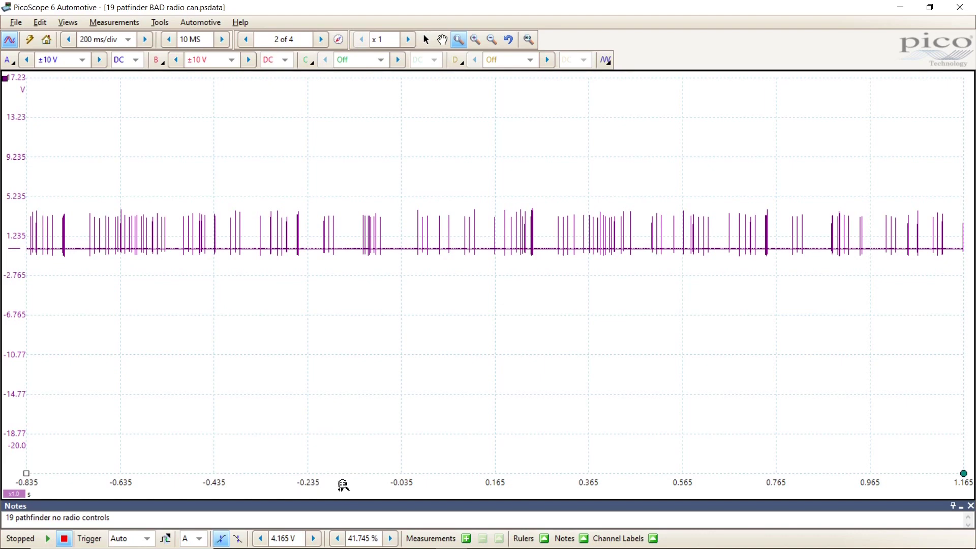
Step: Zoom into one A − B CAN frame and place time rulers across one bit, about 2.039 µs (490.5 kHz)
drag(349, 487, 392, 482)
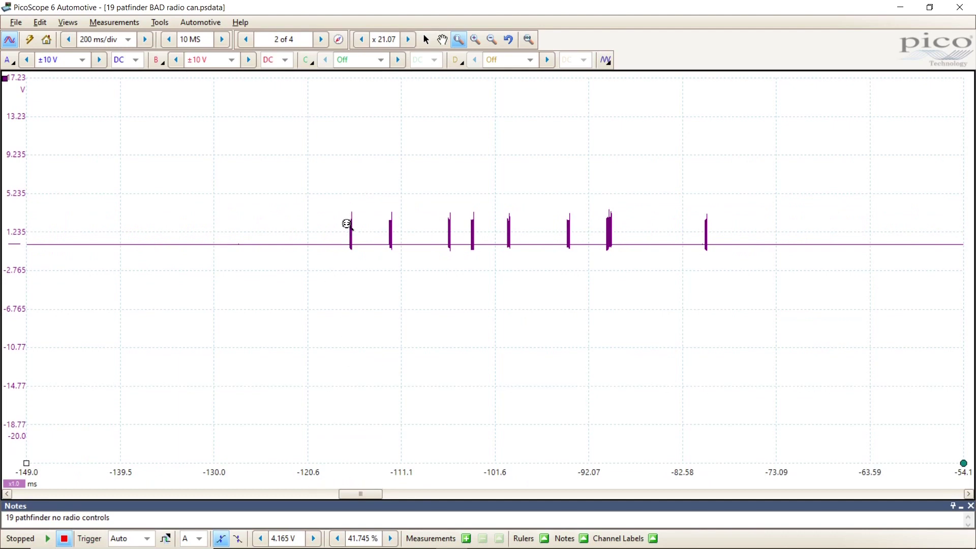
drag(330, 475, 364, 464)
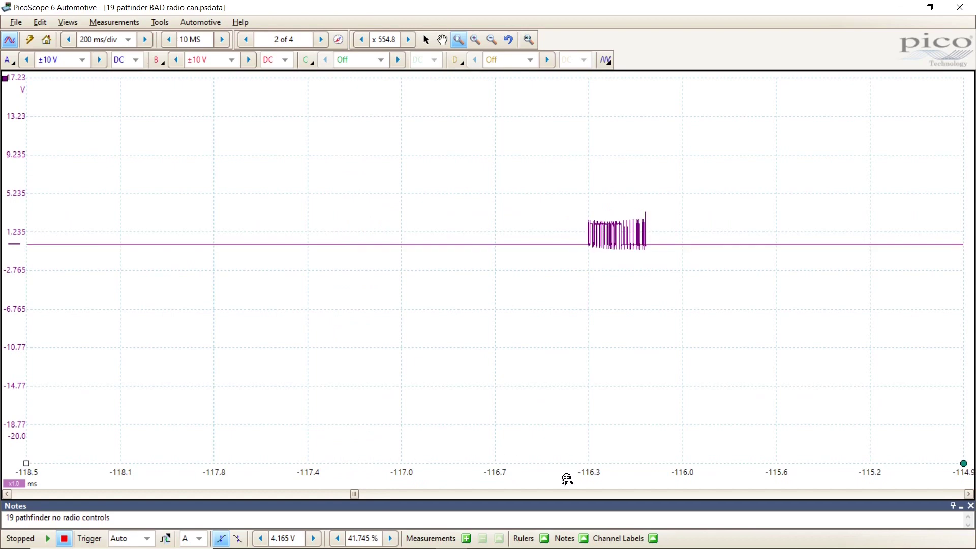
drag(562, 478, 716, 476)
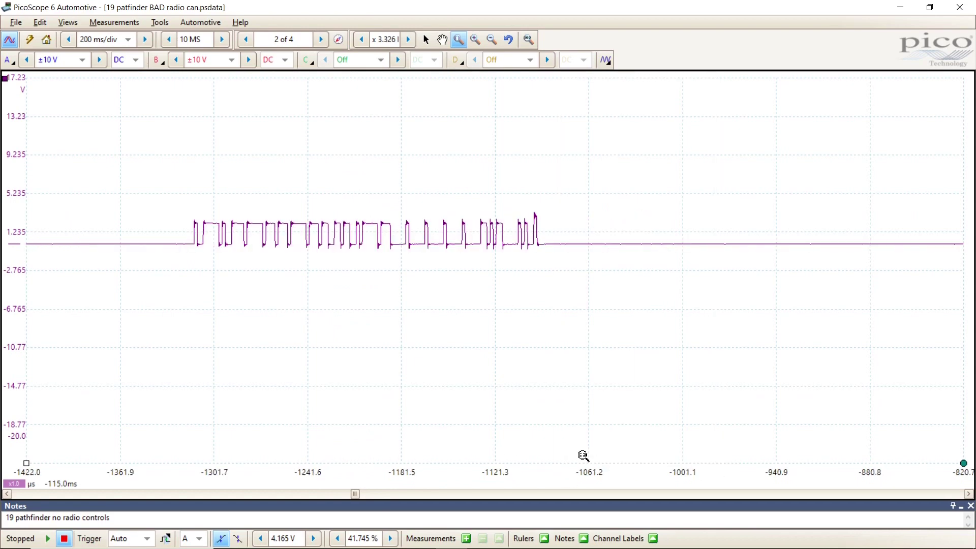
drag(26, 463, 408, 431)
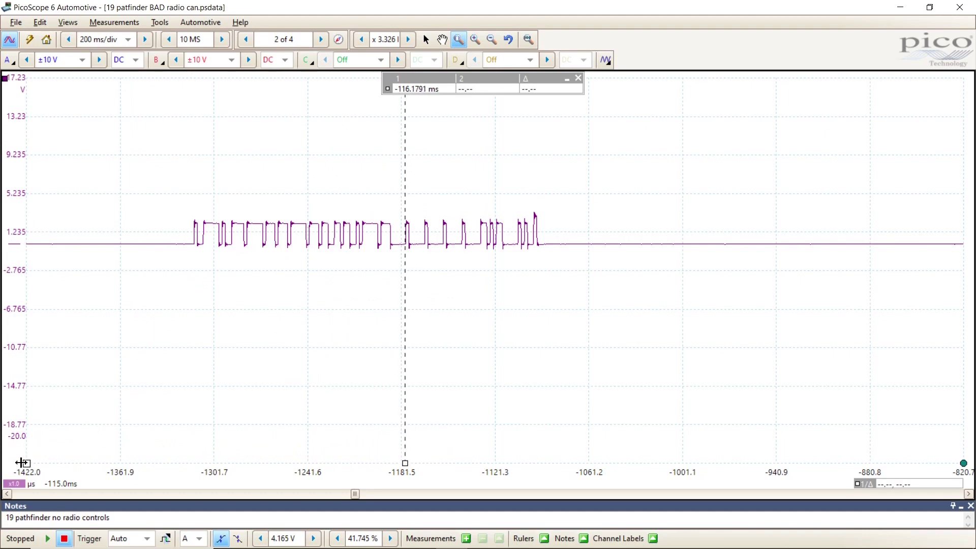
drag(23, 463, 408, 399)
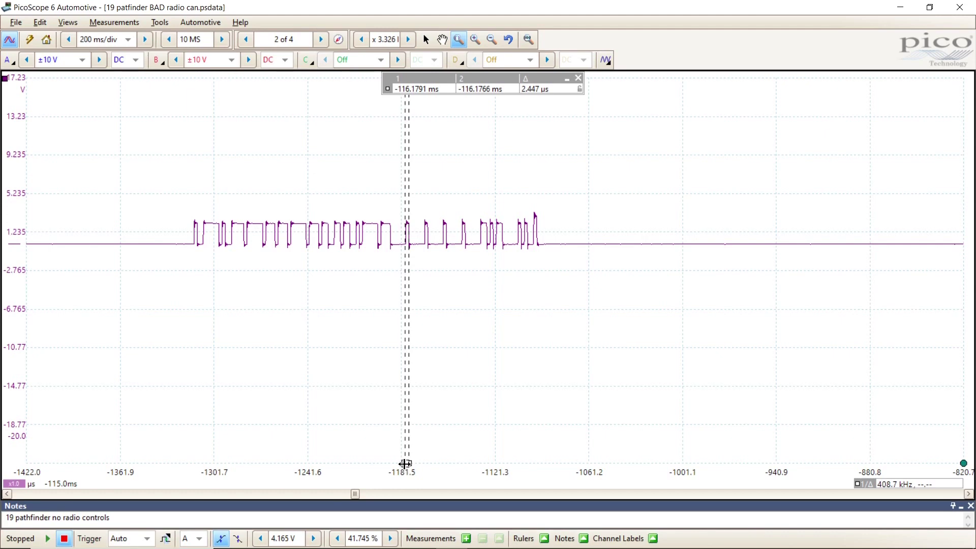
drag(406, 467, 406, 466)
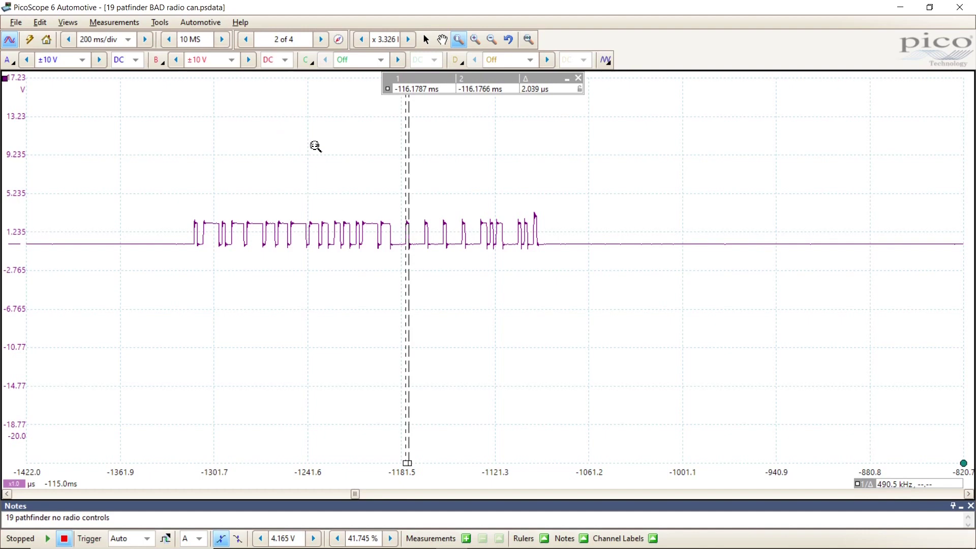
drag(315, 146, 481, 375)
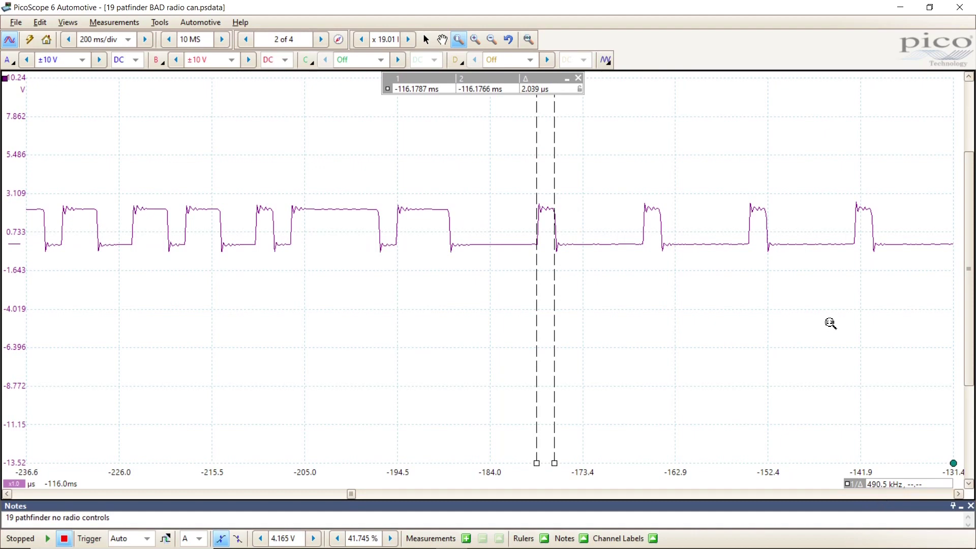
Step: Zoom out to the full capture and delete the existing CAN - Ch A - B serial decoder
click(528, 41)
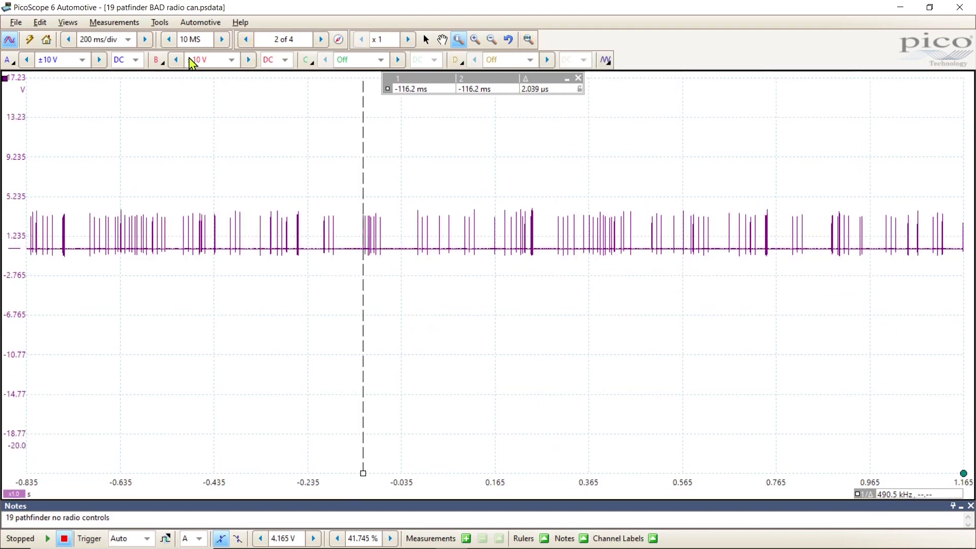
click(160, 22)
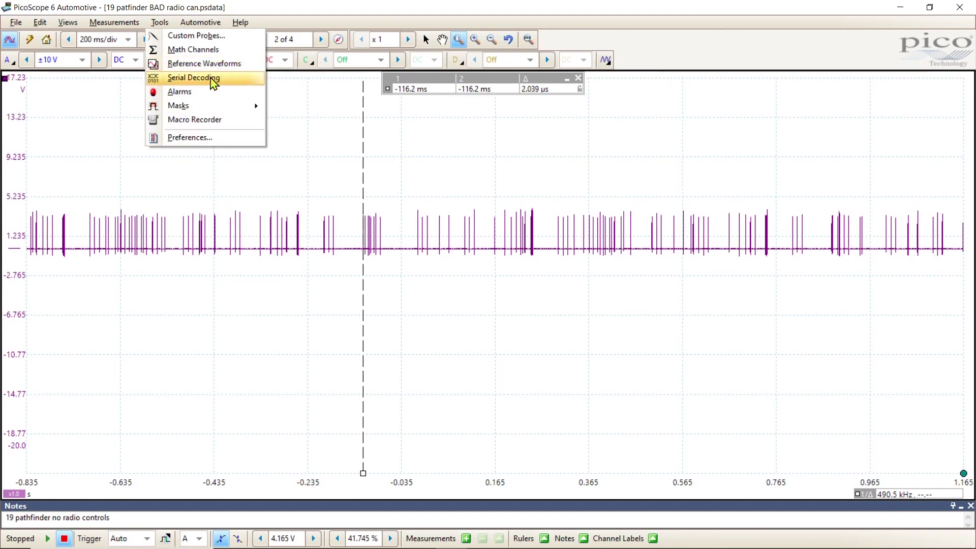
click(214, 79)
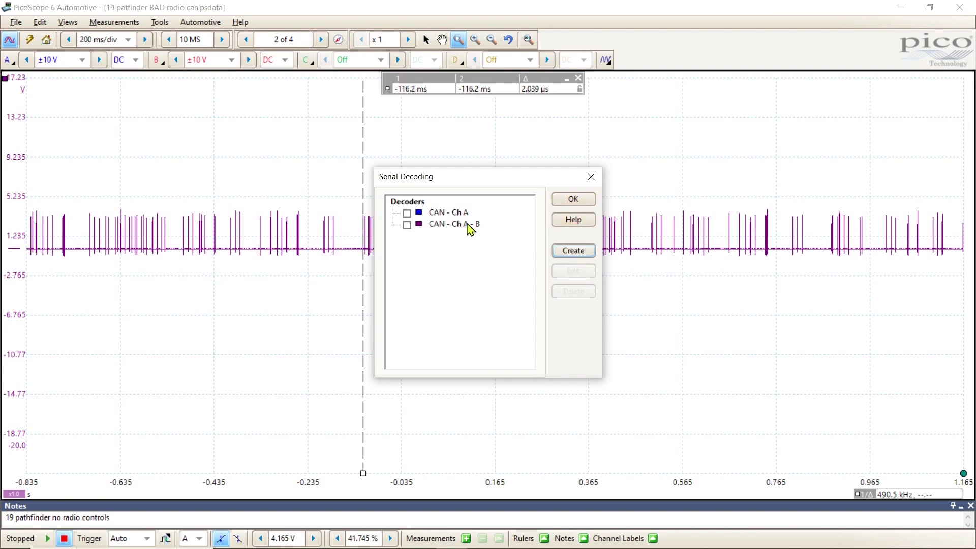
click(467, 225)
click(573, 294)
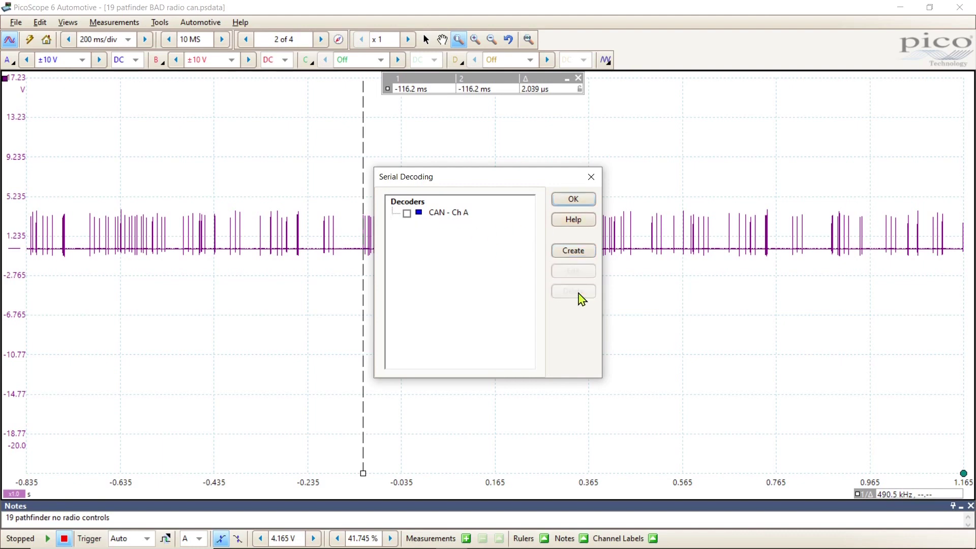
Step: Create a new CAN decoder reading the A - B channel at 500 kbaud and apply it
click(569, 250)
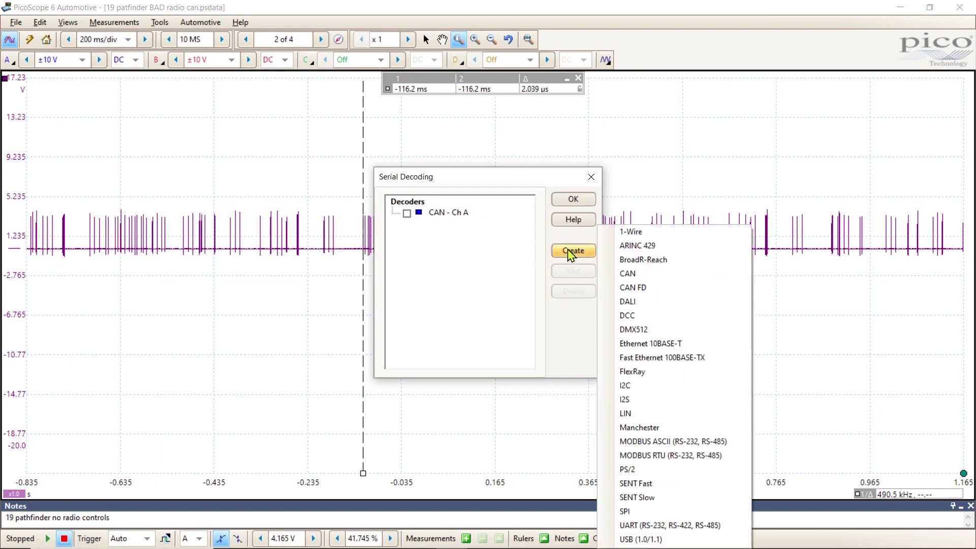
click(639, 277)
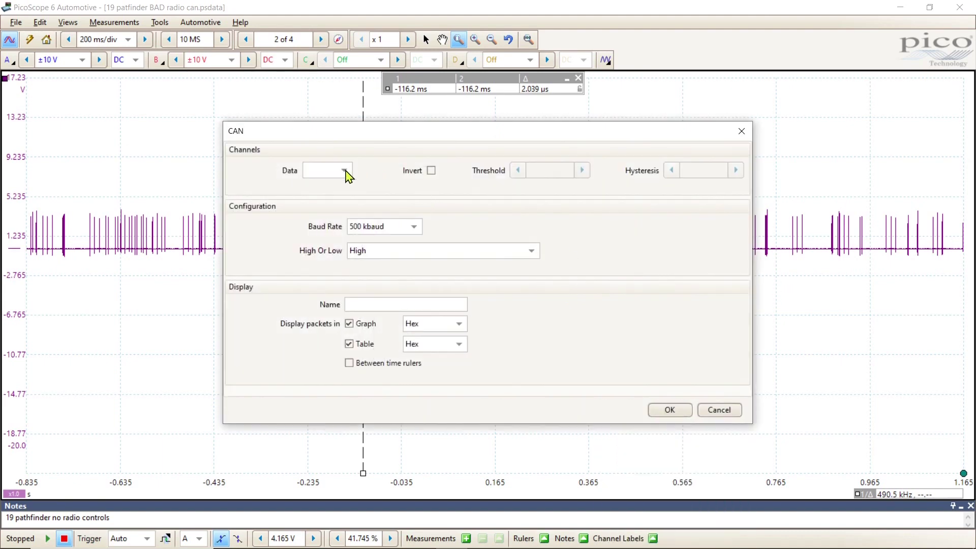
click(343, 171)
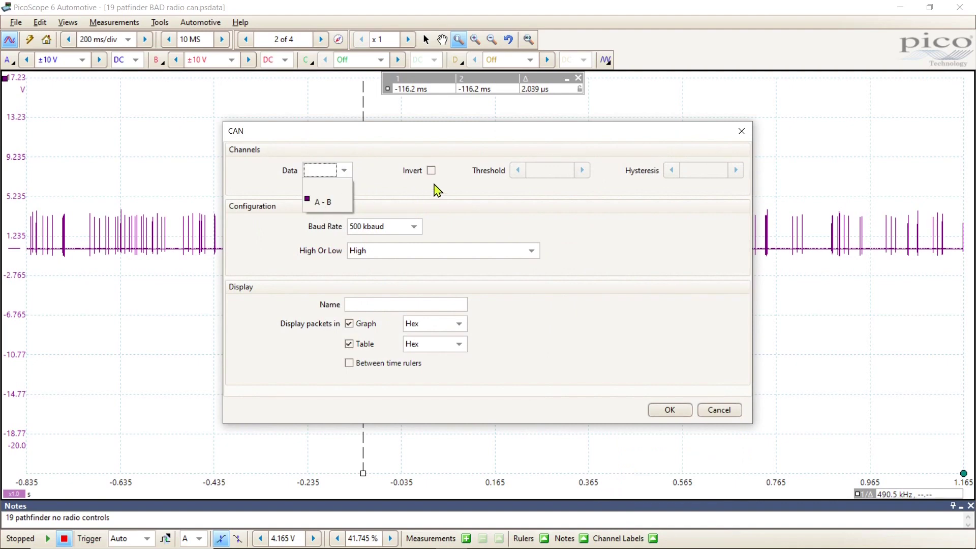
click(331, 203)
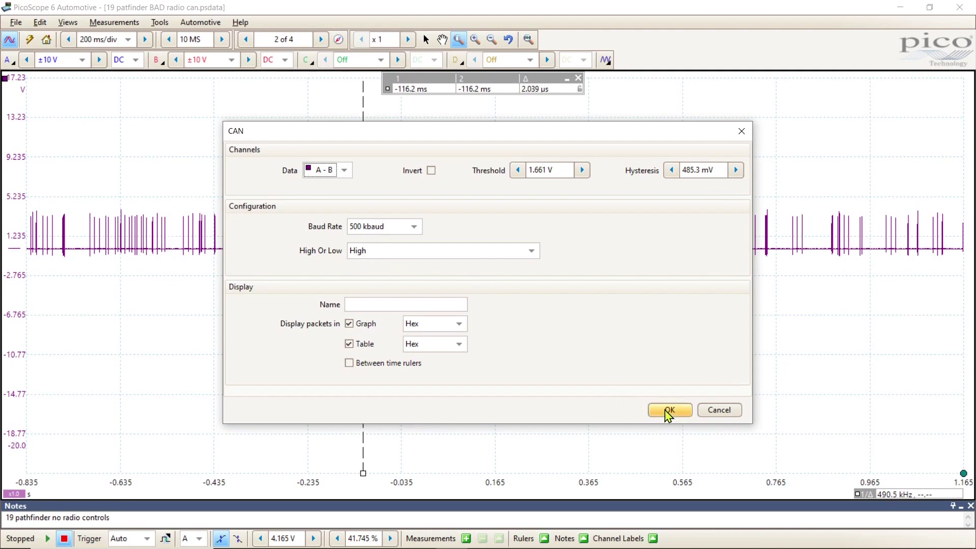
click(669, 412)
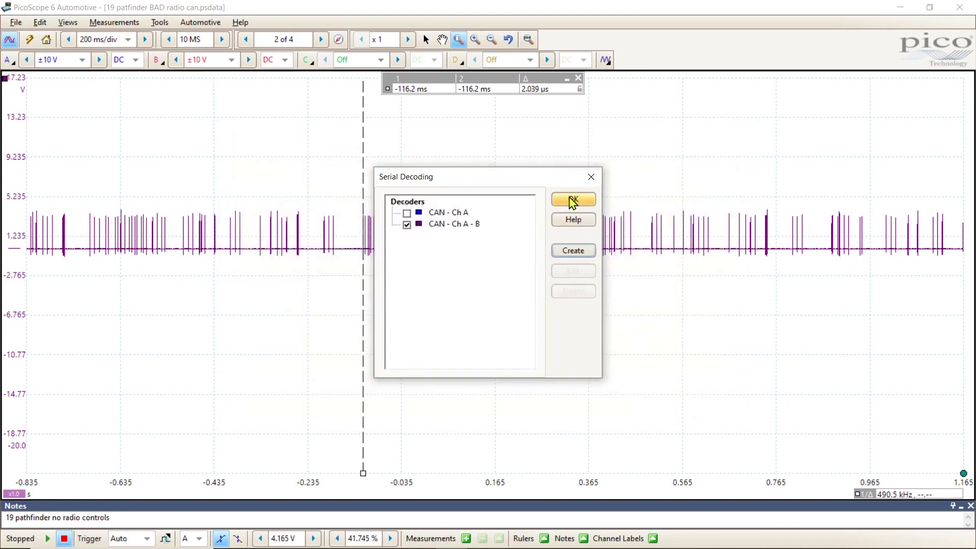
click(572, 200)
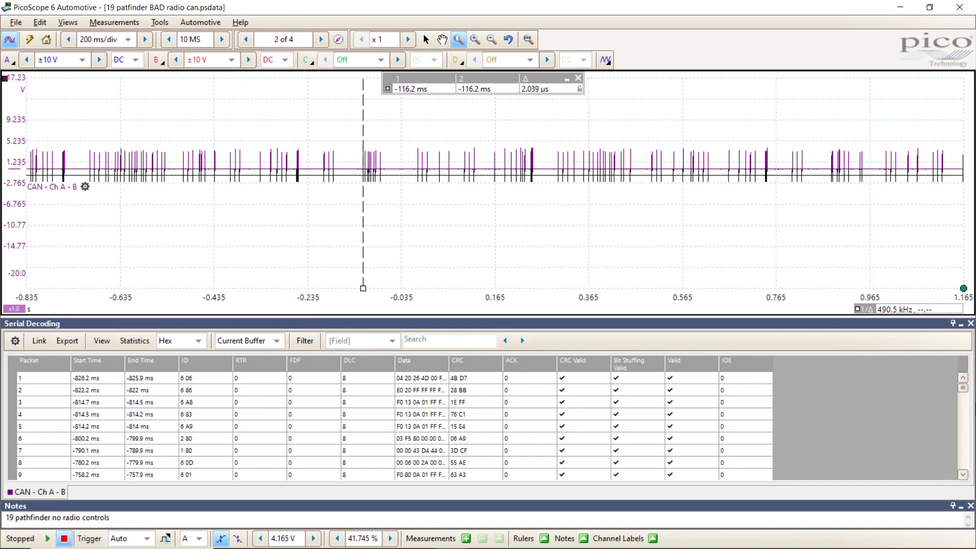
Step: Scroll through the decode table to confirm all ~191 packets have valid CRC and bit stuffing
drag(963, 389, 962, 438)
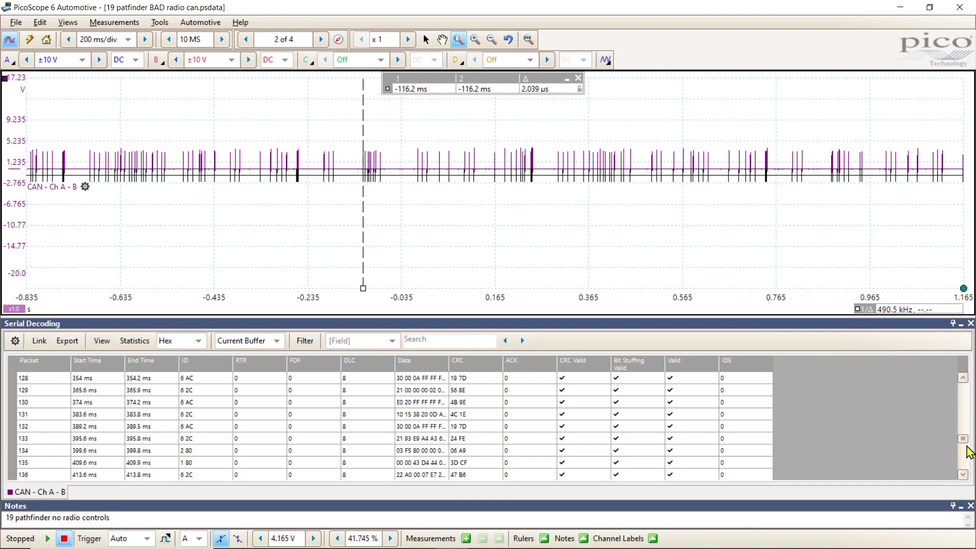
drag(967, 448, 967, 387)
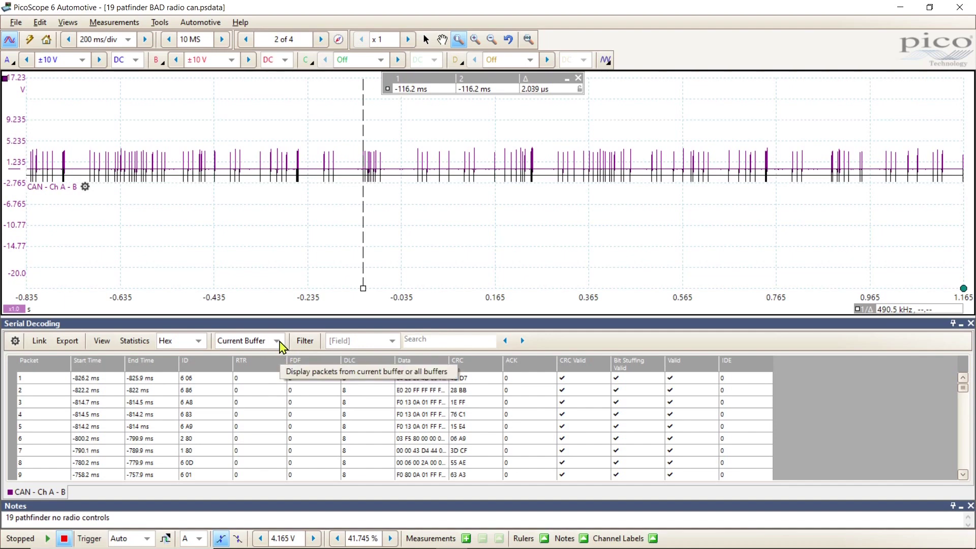
Step: List packets from All Buffers, scroll the table, then open the CAN decoder settings
click(279, 342)
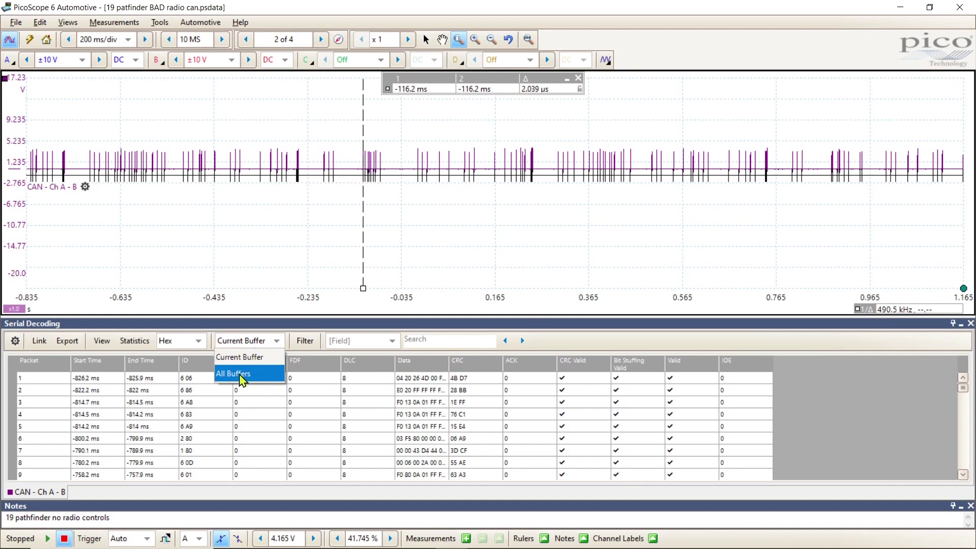
click(242, 376)
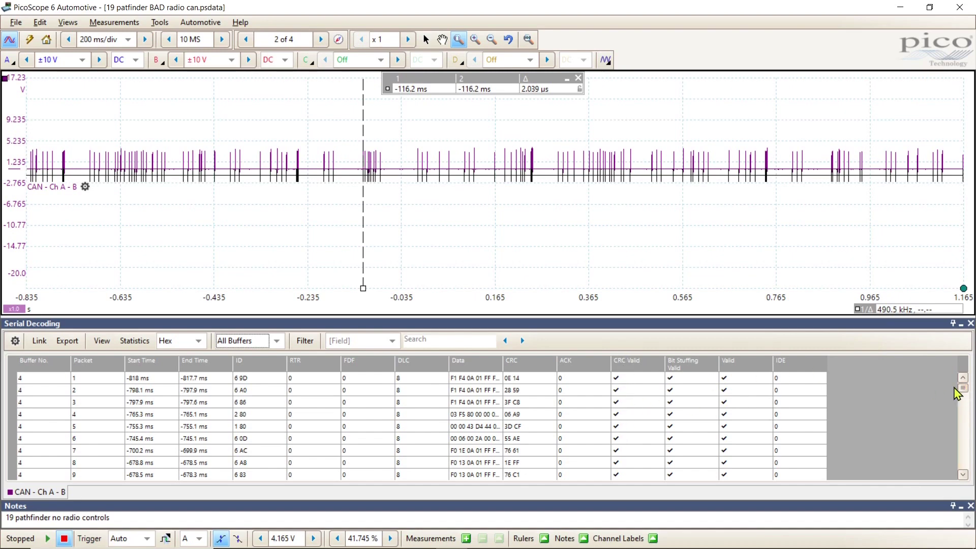
drag(962, 388, 963, 474)
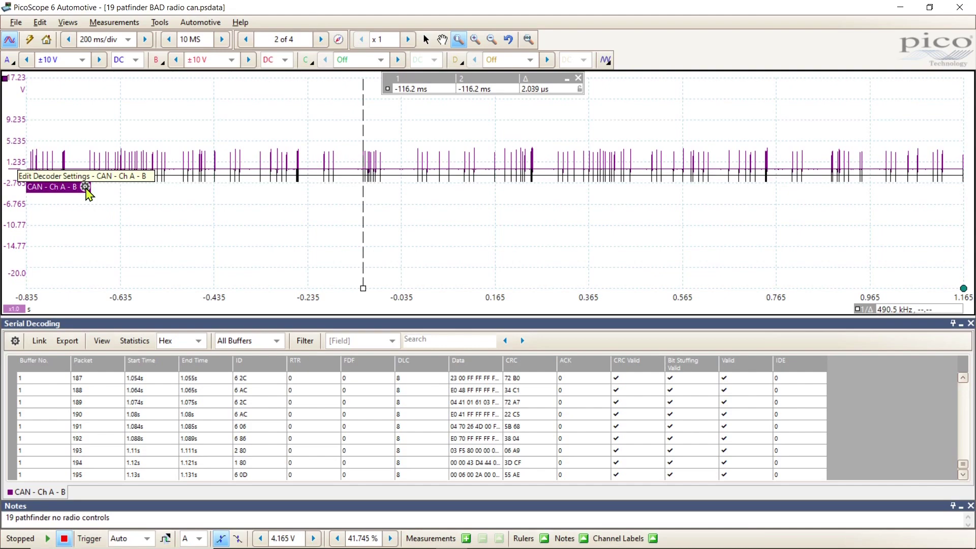
click(86, 187)
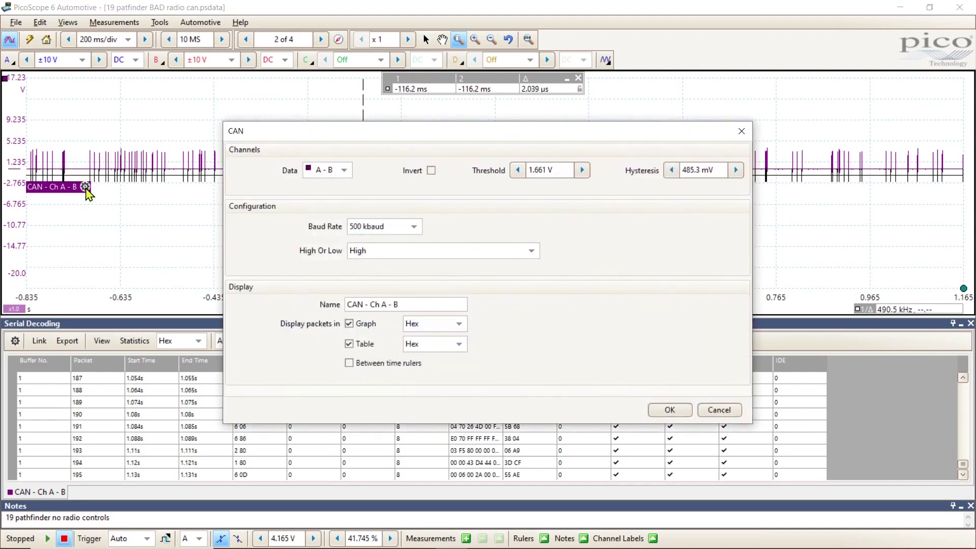
Step: Change the CAN decoder's baud rate to 250 kbaud and scroll the table of now-invalid packets
click(414, 228)
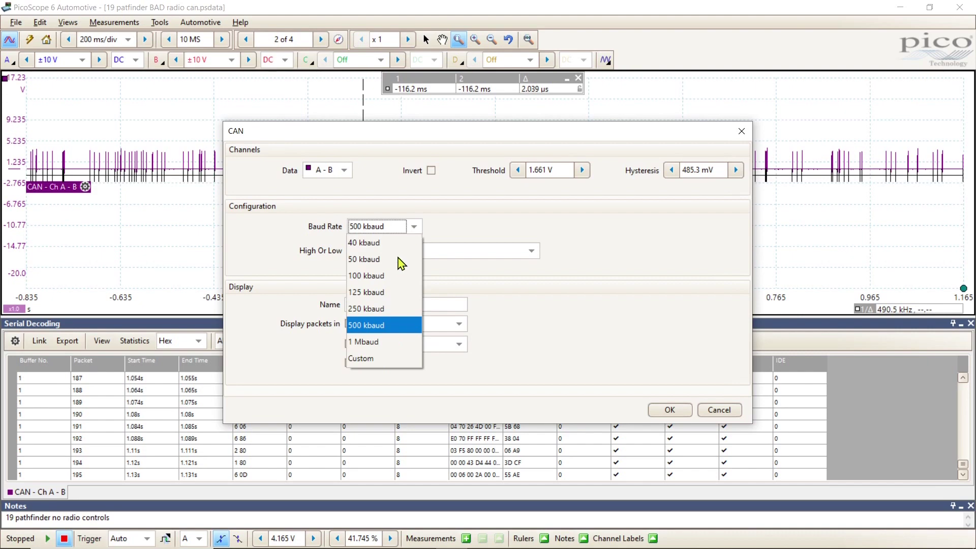
click(376, 310)
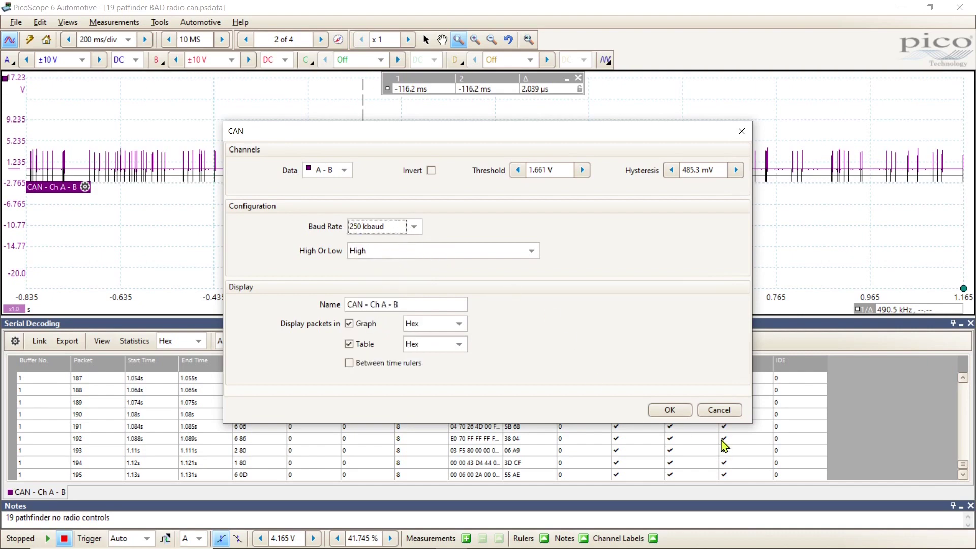
click(670, 409)
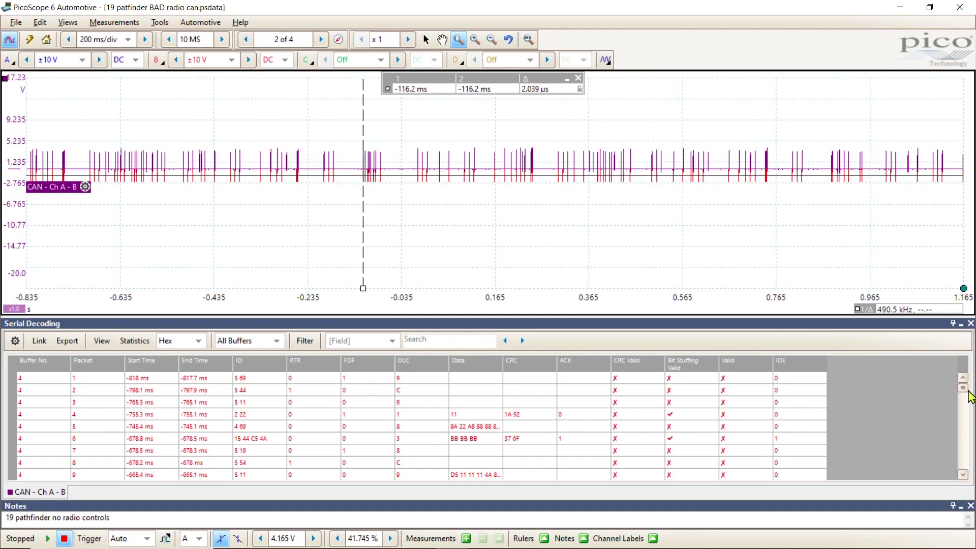
drag(964, 390, 966, 470)
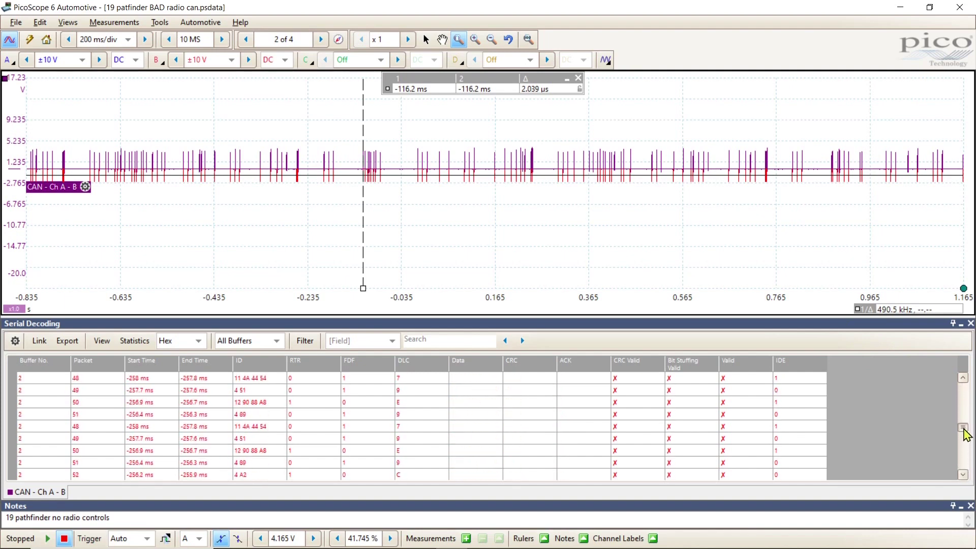
drag(966, 432, 964, 393)
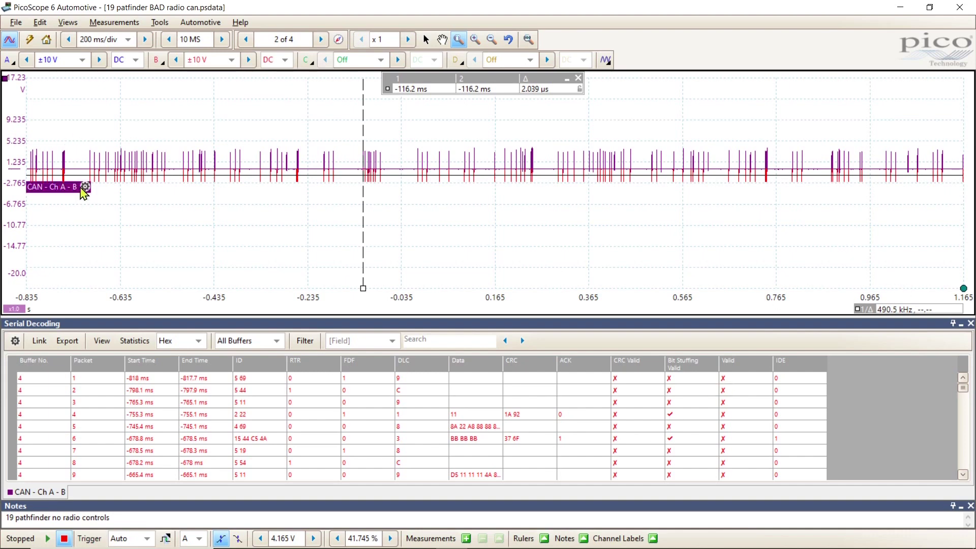
Step: Set the CAN decoder back to 500 kbaud, then close the Serial Decoding packet table
click(85, 186)
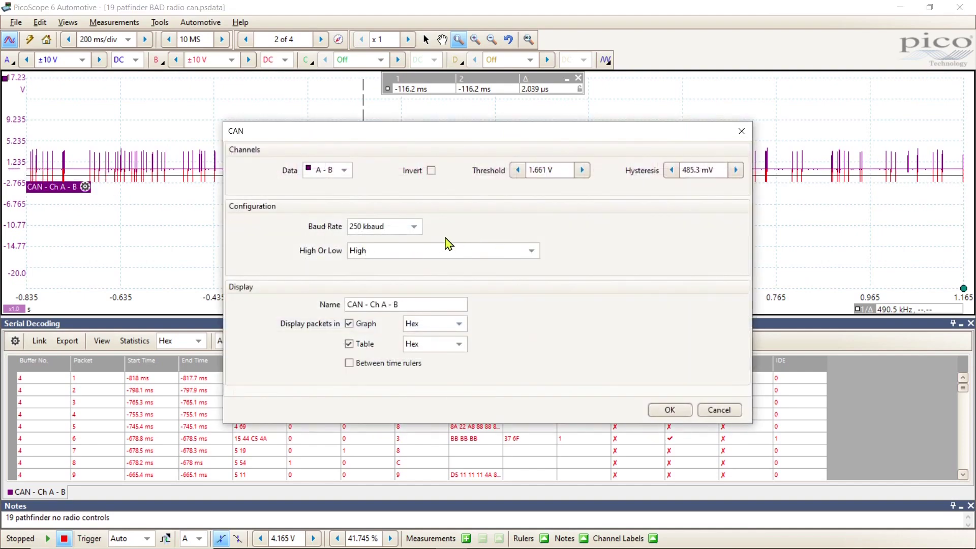
click(414, 227)
click(385, 328)
click(684, 412)
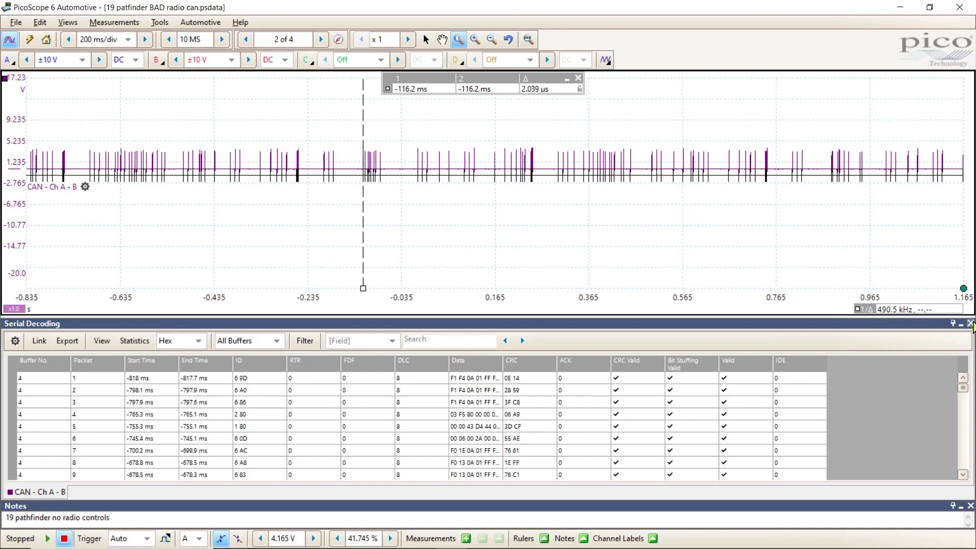
click(970, 324)
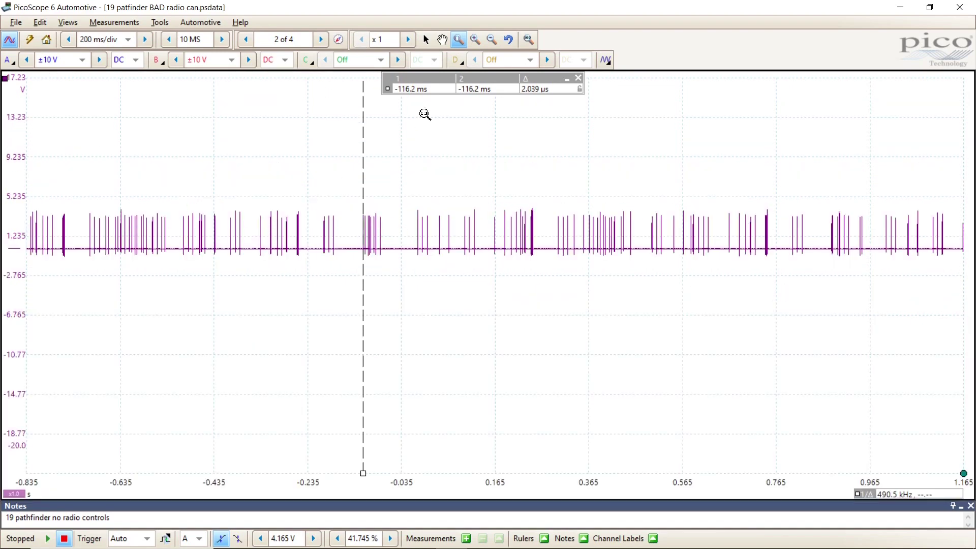
Step: Step through the waveform buffers, then open the '19 pathfinder good can for radio controls' capture
click(245, 41)
click(321, 41)
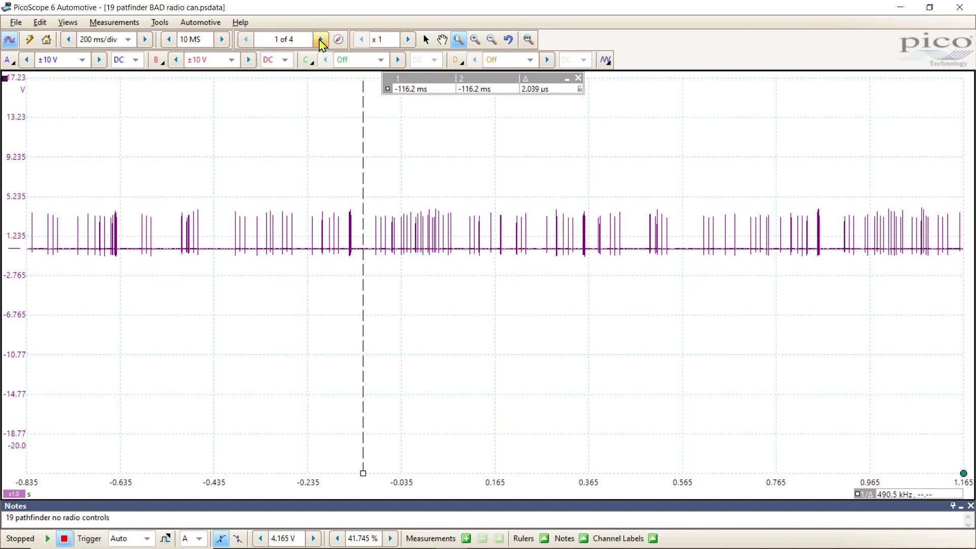
click(321, 41)
click(321, 41)
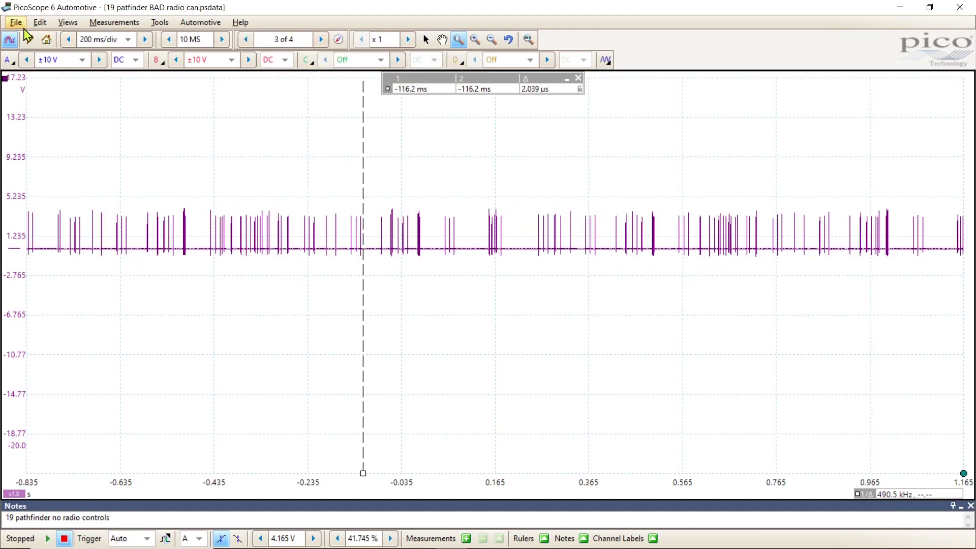
click(15, 23)
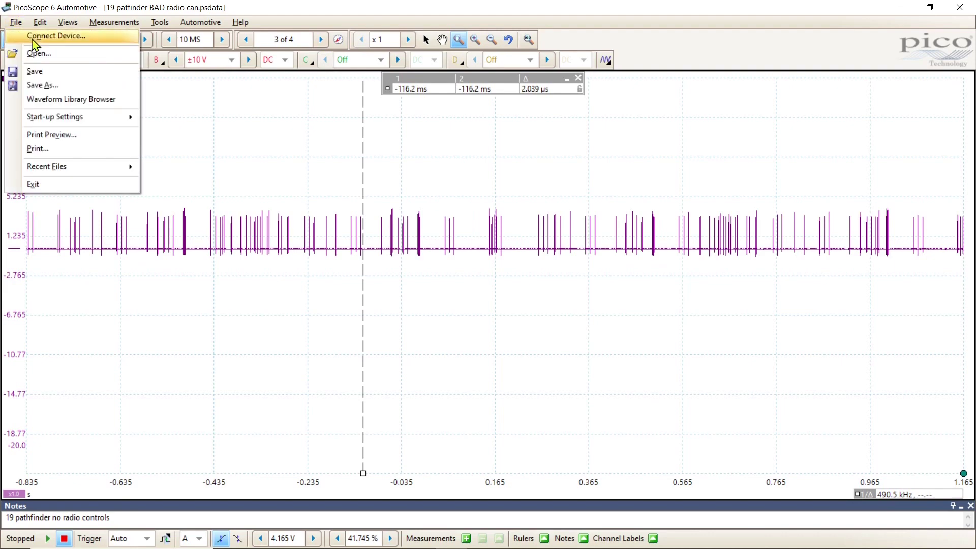
click(41, 54)
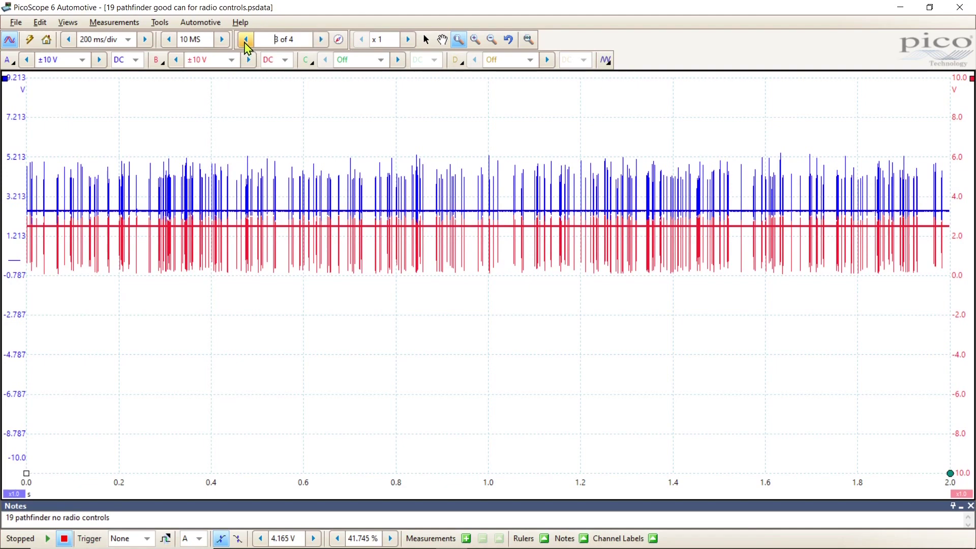
Step: Go back to buffer 1 of the good capture, then forward through to buffer 4
click(246, 40)
click(246, 41)
click(246, 41)
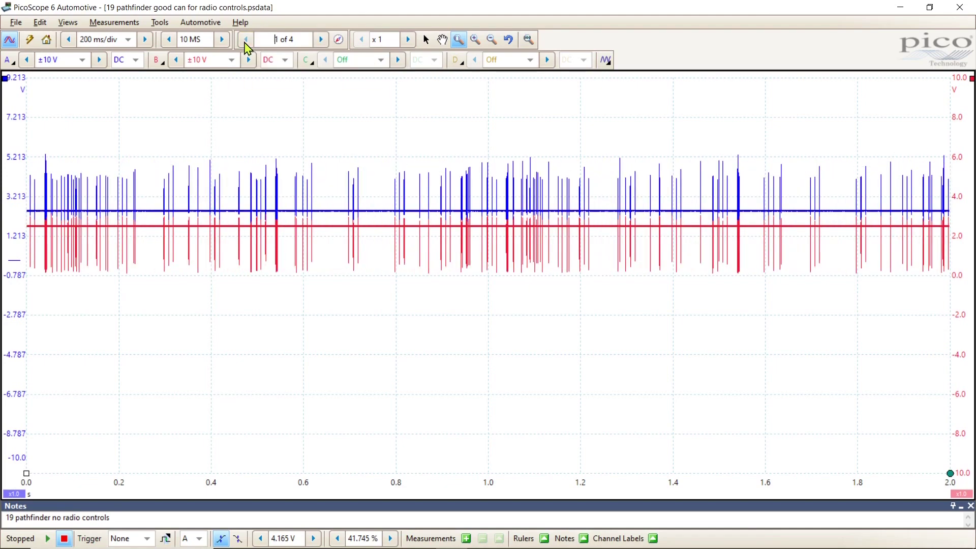
click(322, 41)
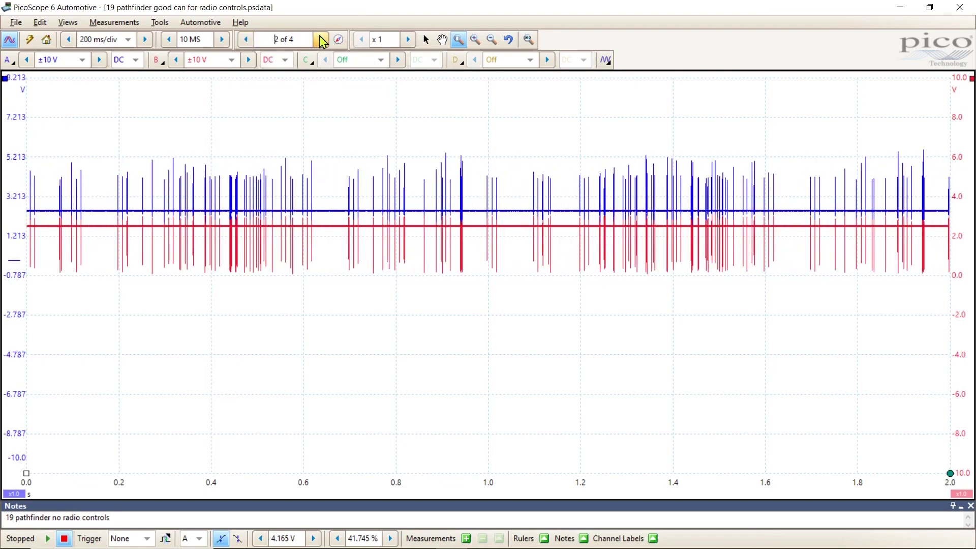
click(322, 40)
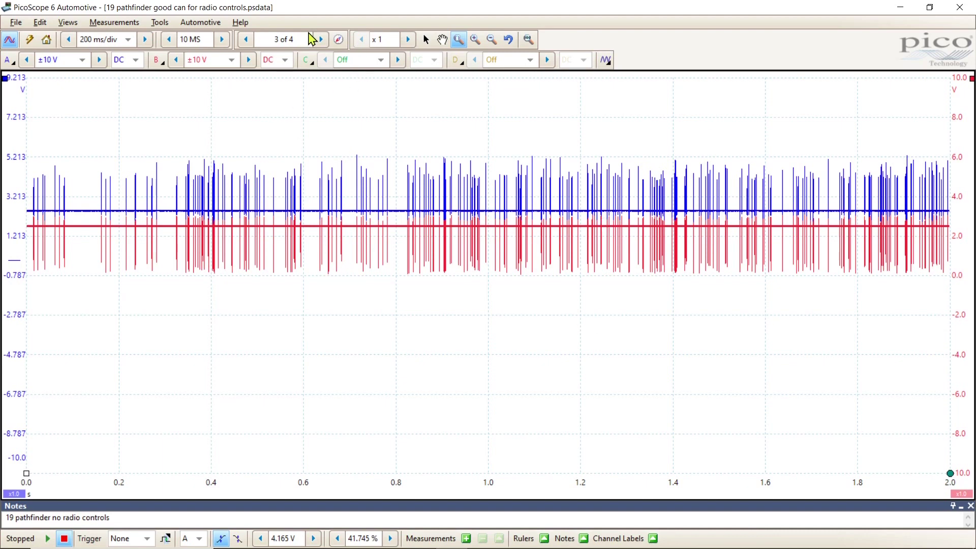
click(321, 40)
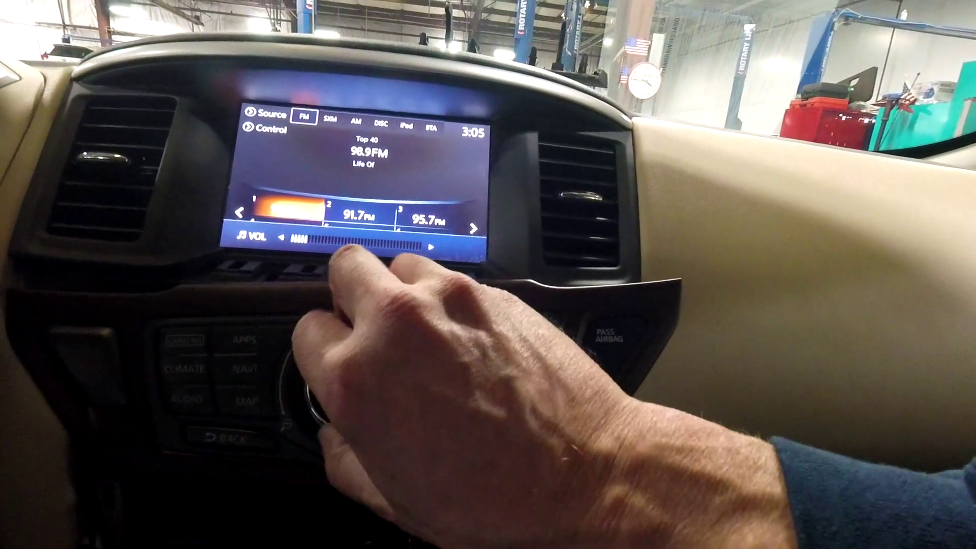
Step: Expand the radio's six station presets, showing 96.1FM as the first preset
click(356, 244)
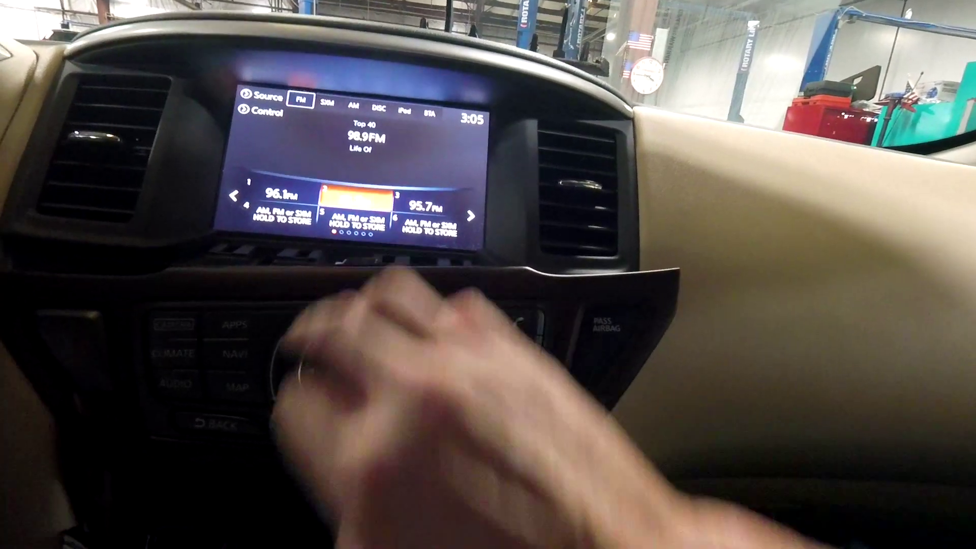